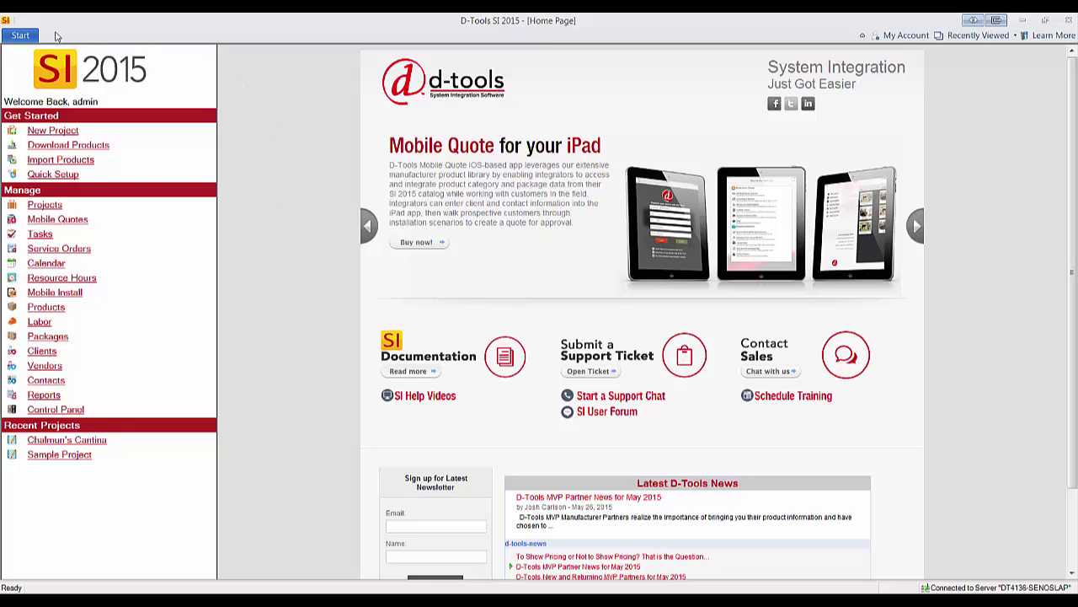
Step: Open the Start application menu from the D-Tools Home Page
{"action": "left_click", "coordinate": [25, 36]}
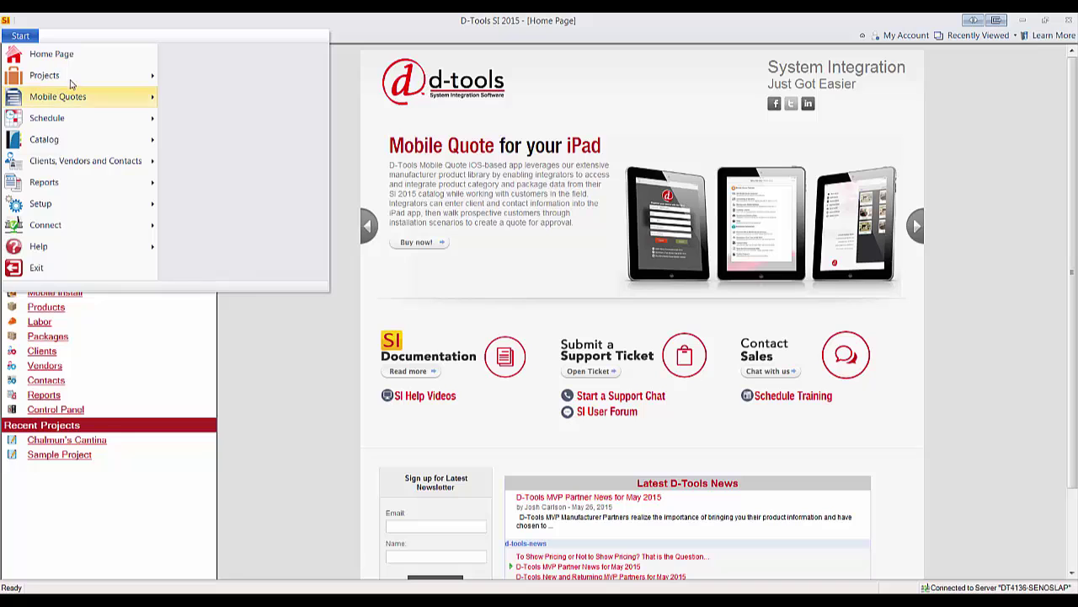
Step: Open Manage Projects to list all 8 projects and show the Reports ribbon tools
{"action": "mouse_move", "coordinate": [70, 80]}
{"action": "left_click", "coordinate": [209, 69]}
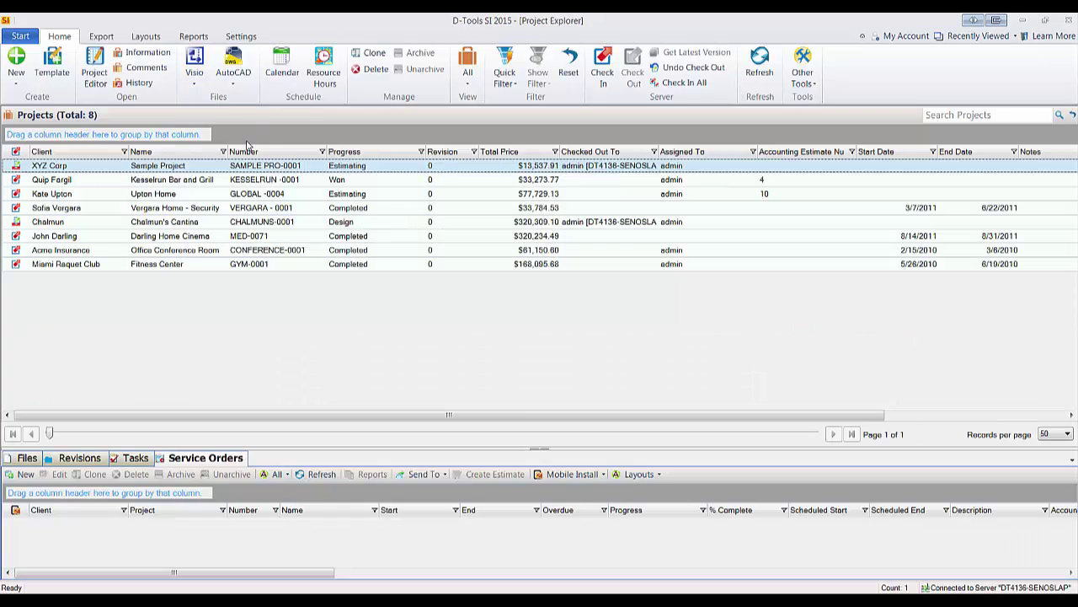
{"action": "left_click", "coordinate": [194, 38]}
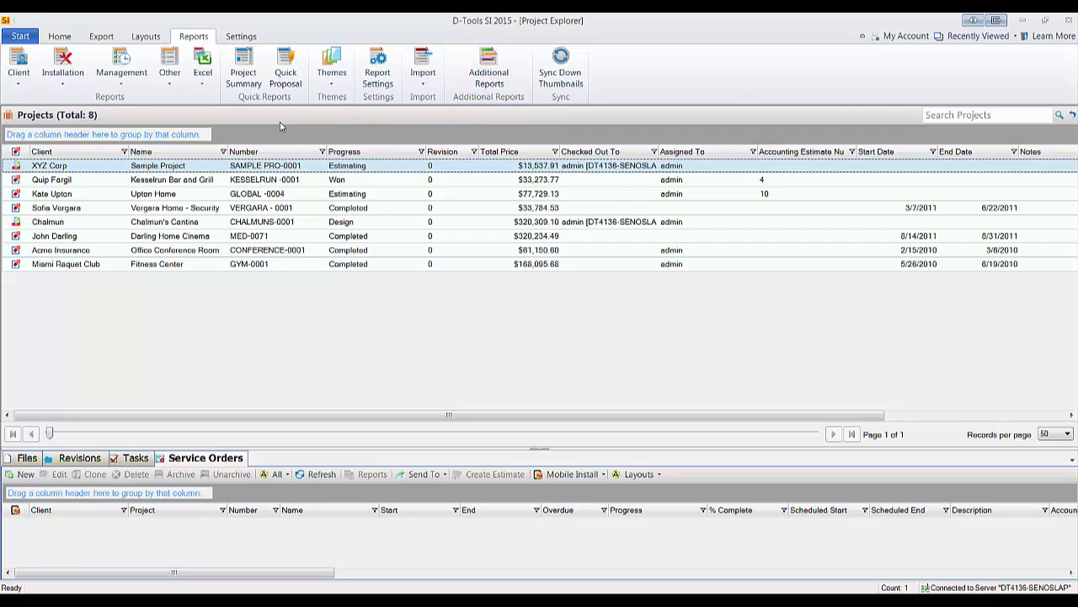
{"action": "left_click", "coordinate": [60, 77]}
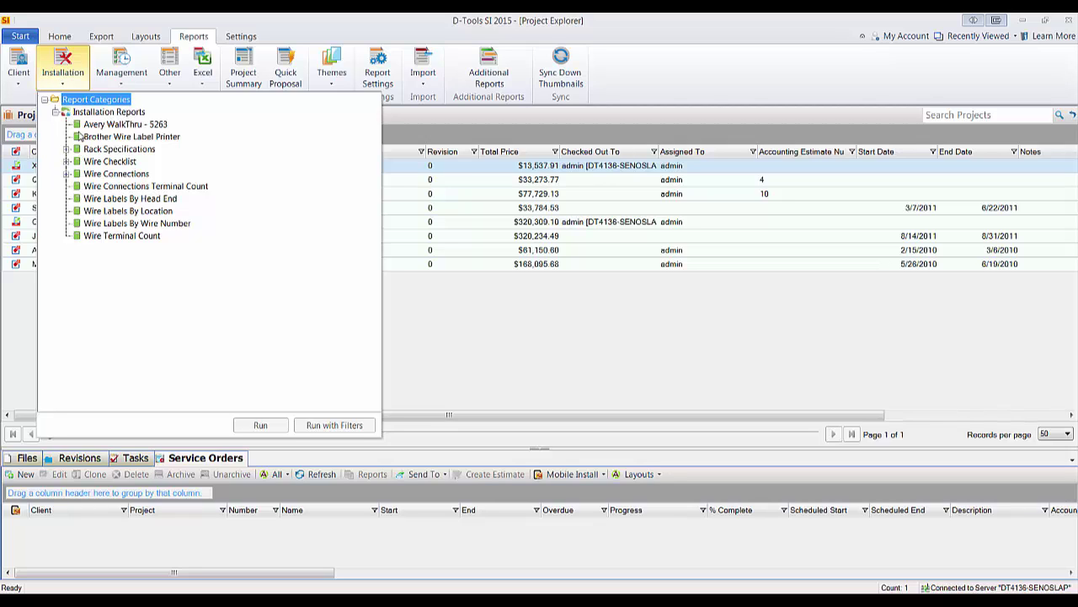
{"action": "left_click", "coordinate": [265, 23]}
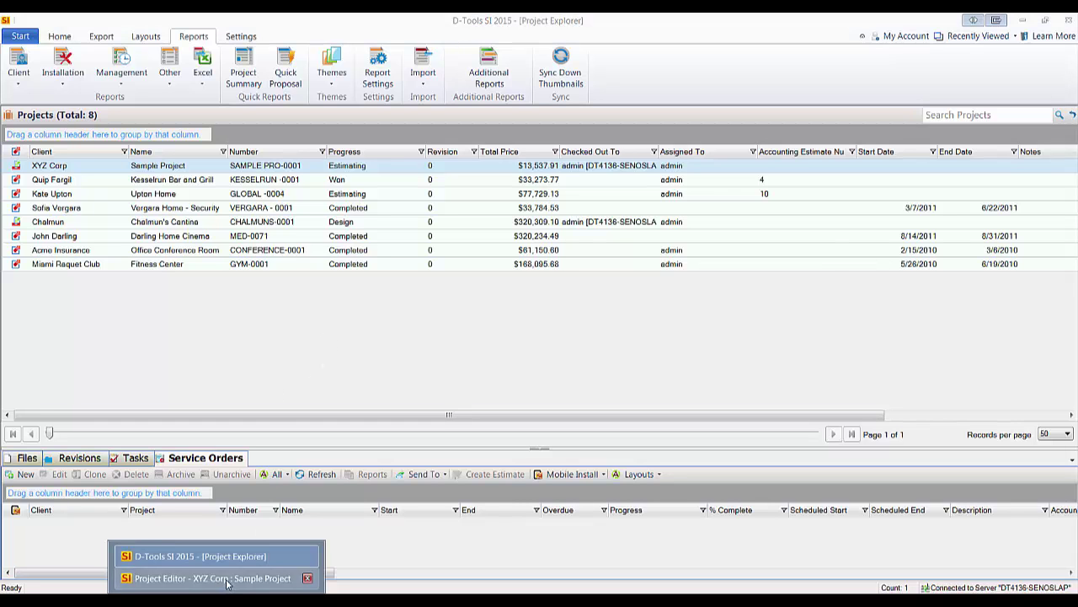
Step: Switch to the XYZ Corp Sample Project editor window and show its Reports tools
{"action": "left_click", "coordinate": [212, 578]}
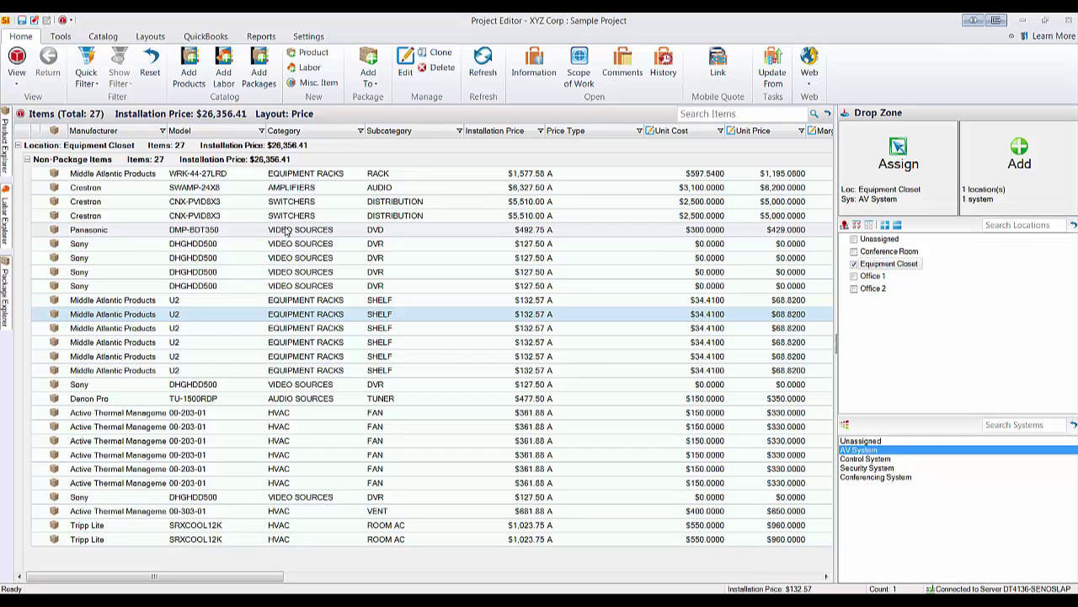
{"action": "left_click", "coordinate": [261, 38]}
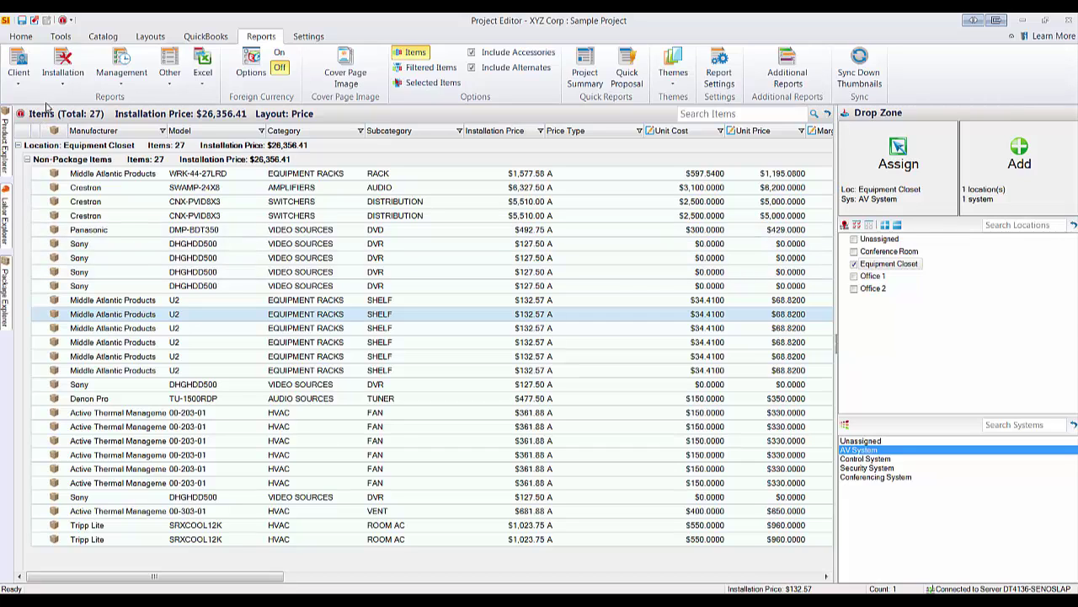
Step: Browse the Client reports and run Proposal With Images, By Location variant
{"action": "left_click", "coordinate": [21, 80]}
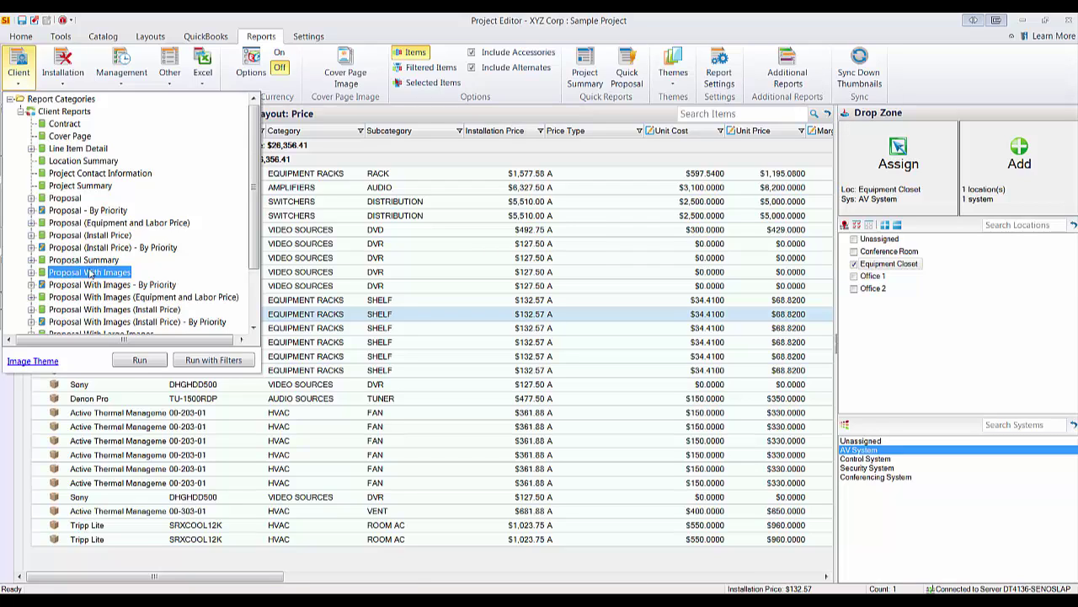
{"action": "left_click", "coordinate": [118, 211]}
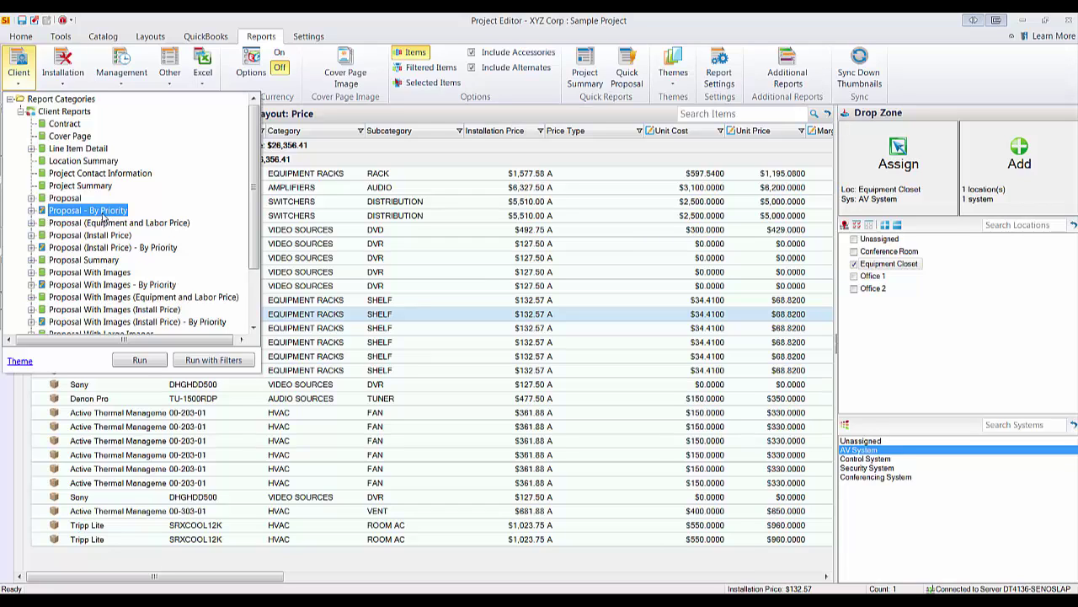
{"action": "left_click", "coordinate": [144, 249]}
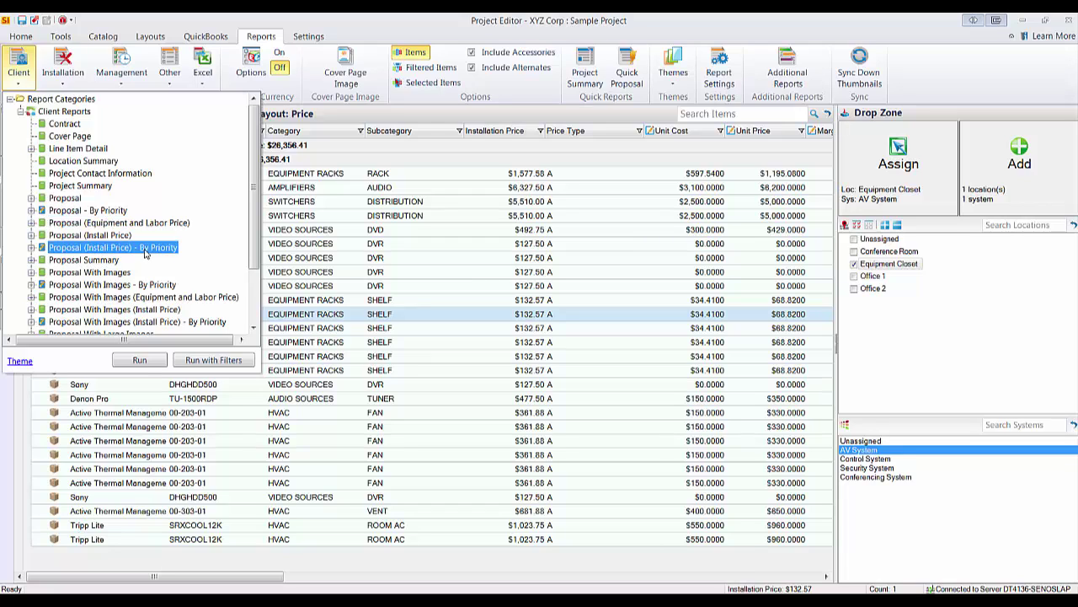
{"action": "left_click", "coordinate": [71, 273]}
{"action": "left_click", "coordinate": [32, 272]}
{"action": "left_click", "coordinate": [80, 273]}
{"action": "left_click", "coordinate": [140, 360]}
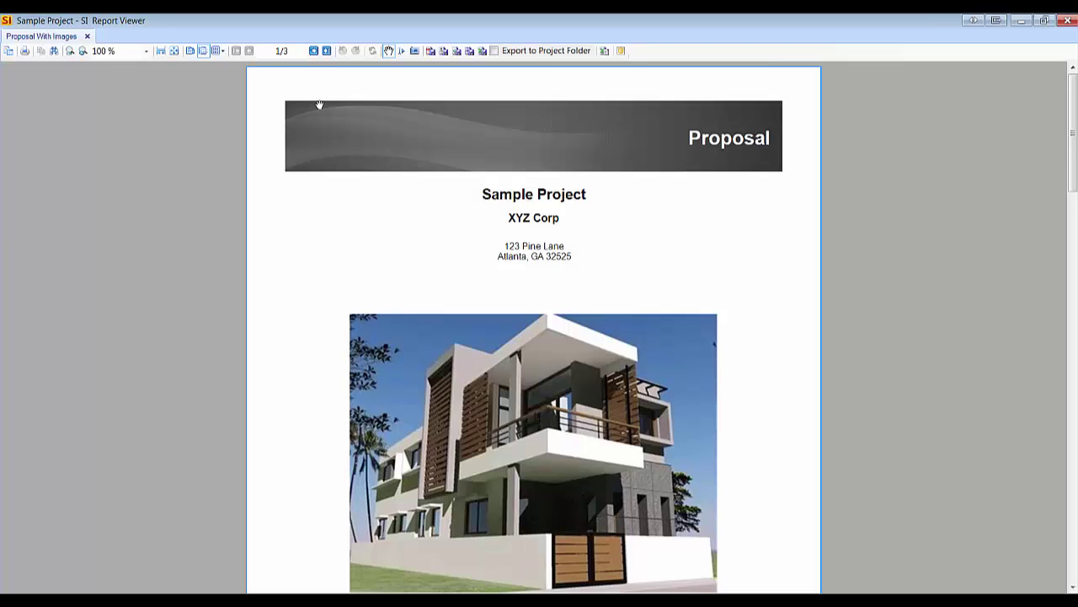
Step: View page 2 of the proposal report, then close the Report Viewer
{"action": "left_click", "coordinate": [313, 50]}
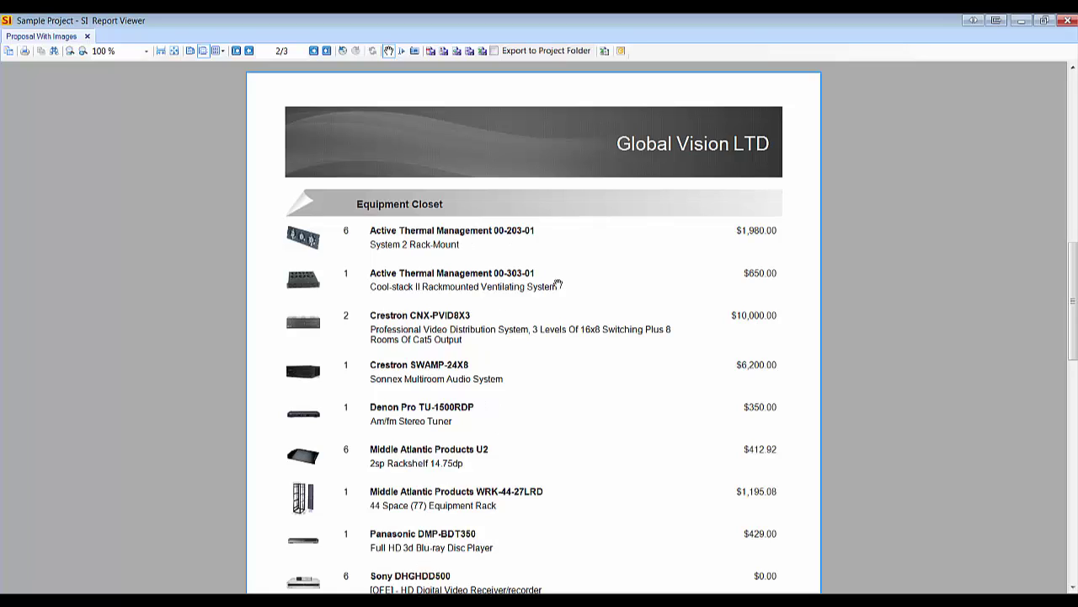
{"action": "left_click", "coordinate": [1066, 21]}
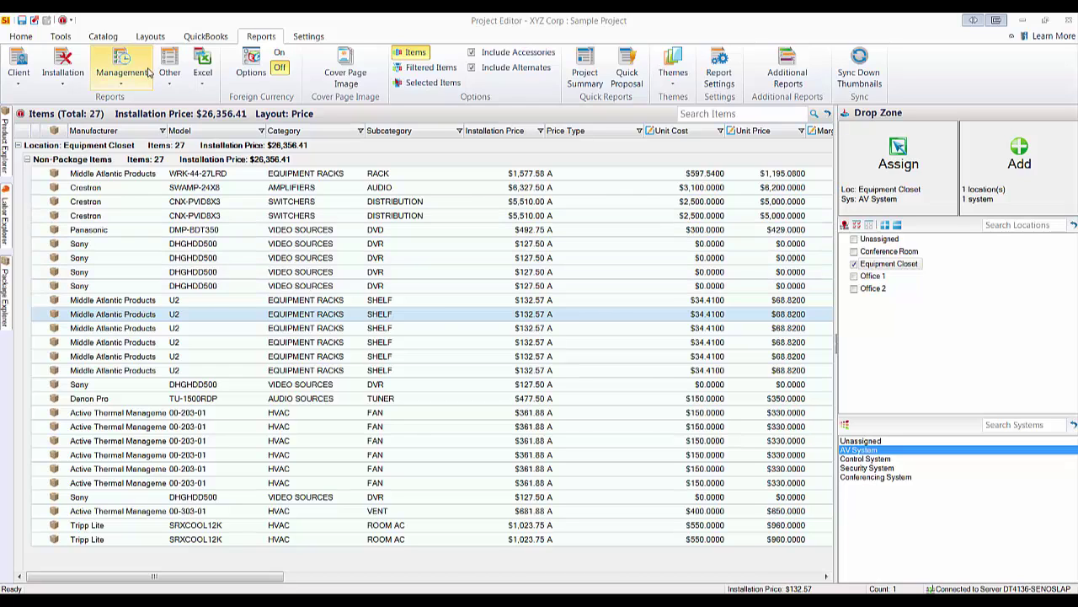
Step: Switch the Sample Project item grid to the Custom Fields layout
{"action": "left_click", "coordinate": [150, 36]}
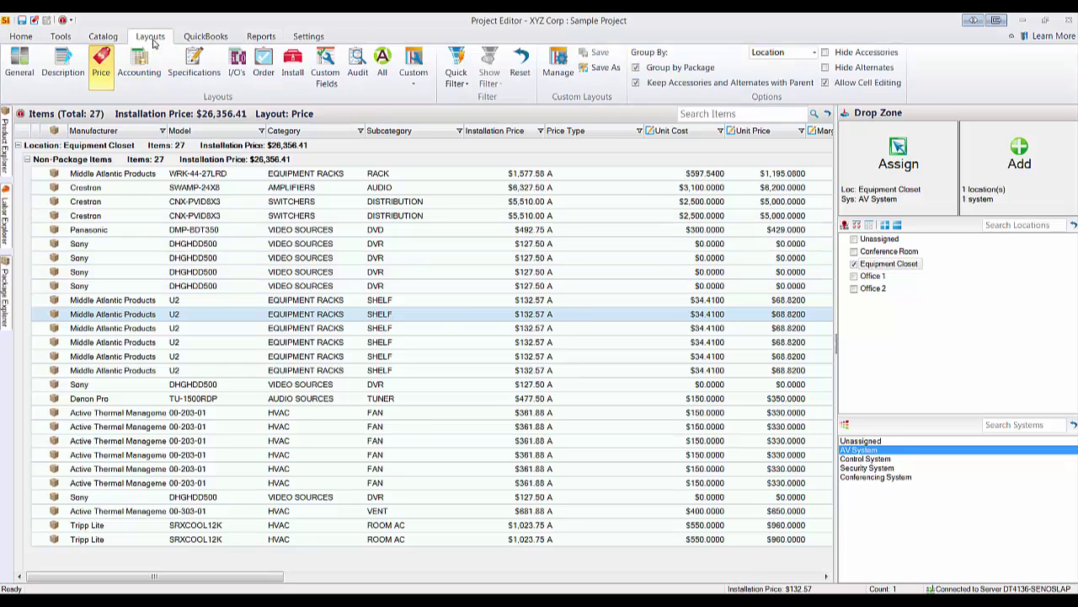
{"action": "left_click", "coordinate": [323, 72]}
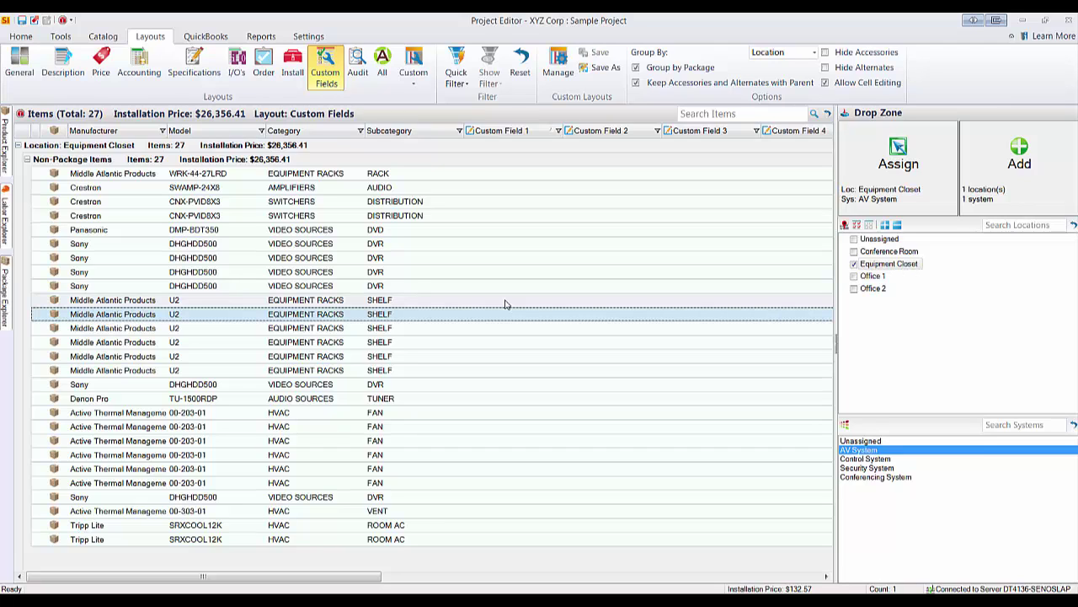
Step: Select all 27 items and mass-update their Custom Field 1 to Z
{"action": "left_click", "coordinate": [499, 230]}
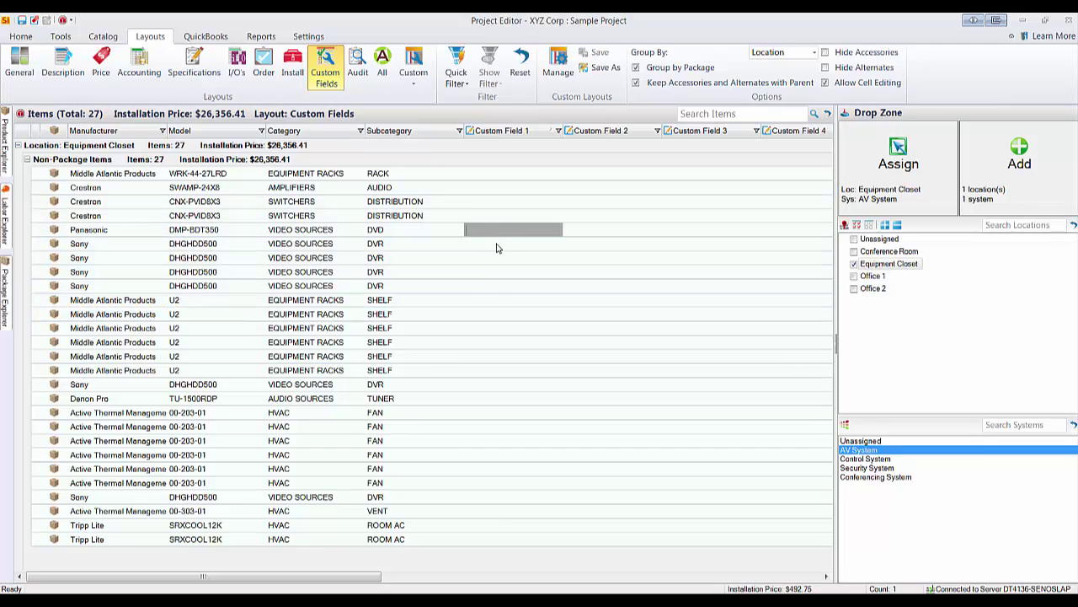
{"action": "left_click", "coordinate": [326, 273]}
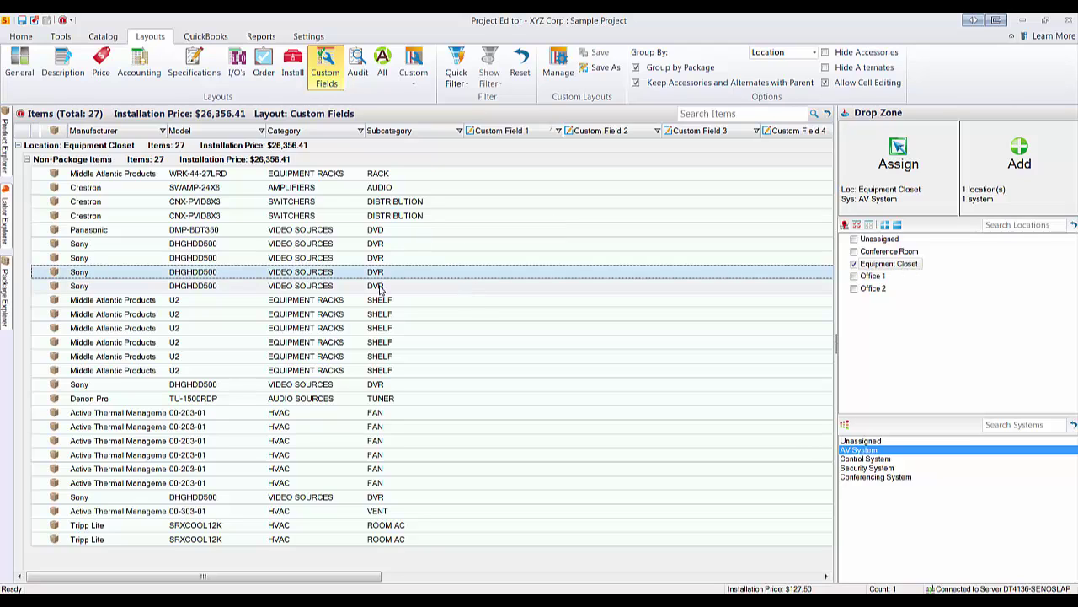
{"action": "key", "text": "ctrl+a"}
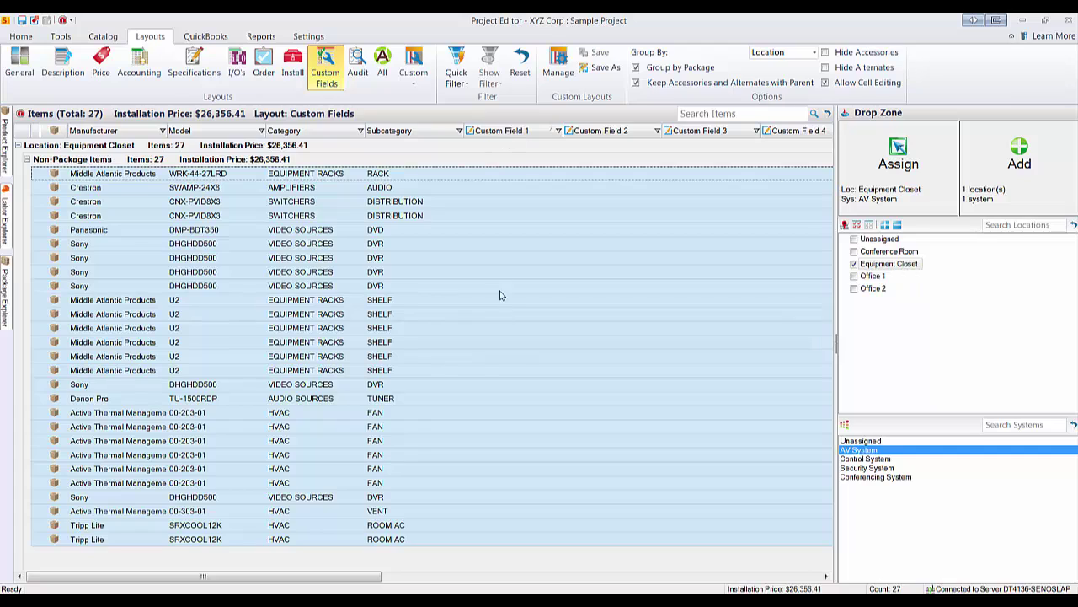
{"action": "right_click", "coordinate": [520, 217]}
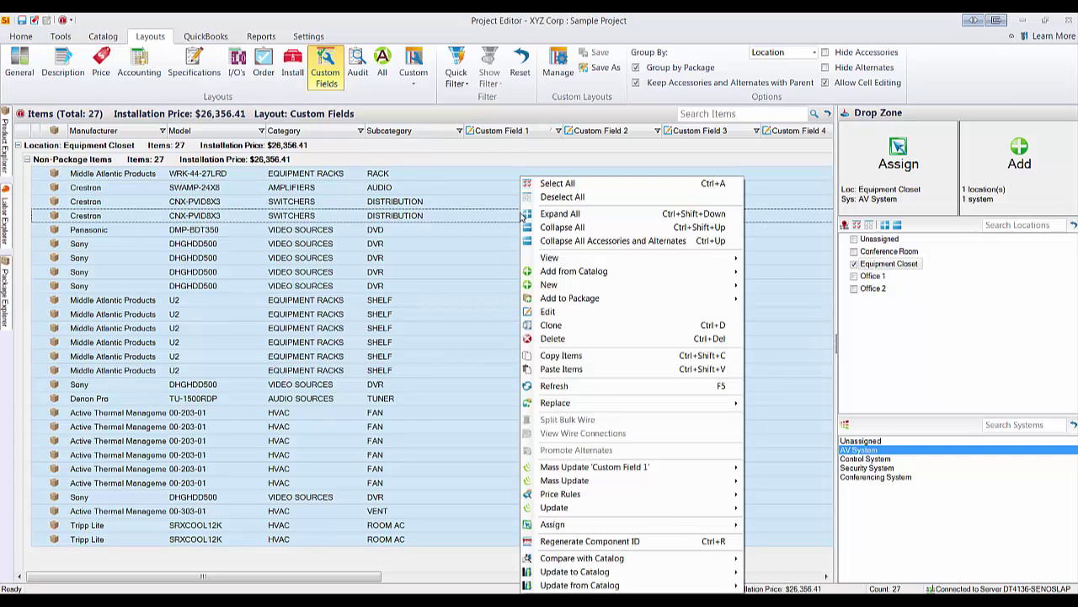
{"action": "mouse_move", "coordinate": [571, 469]}
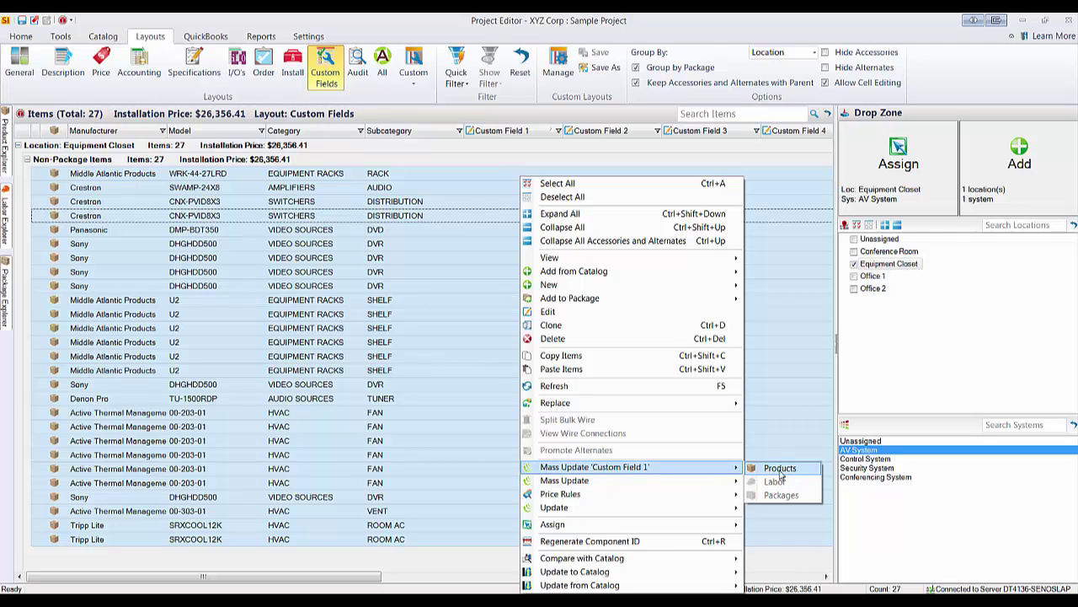
{"action": "left_click", "coordinate": [779, 470]}
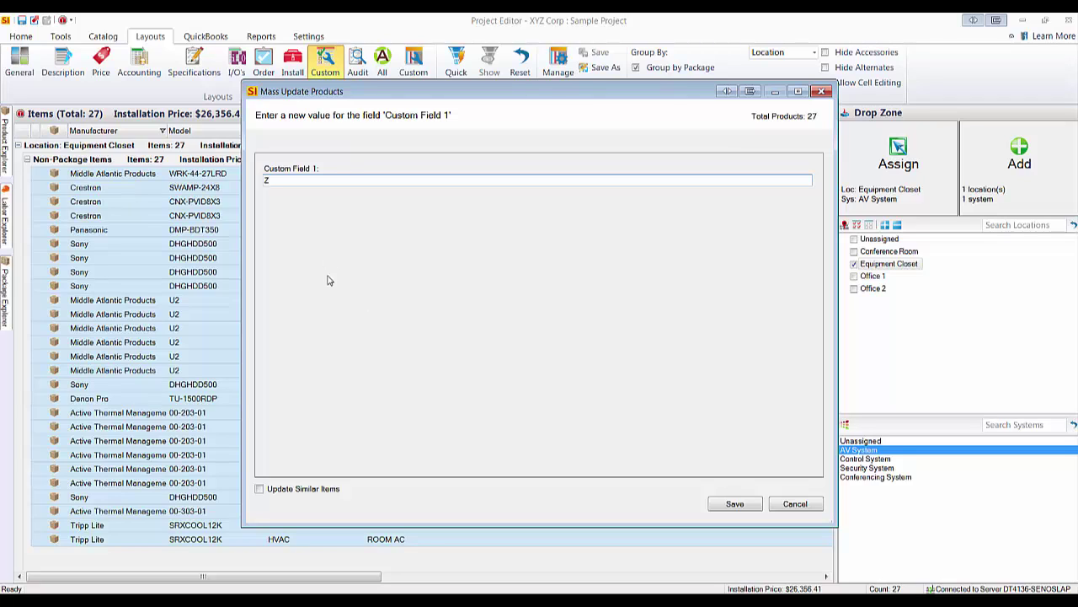
{"action": "left_click", "coordinate": [743, 508]}
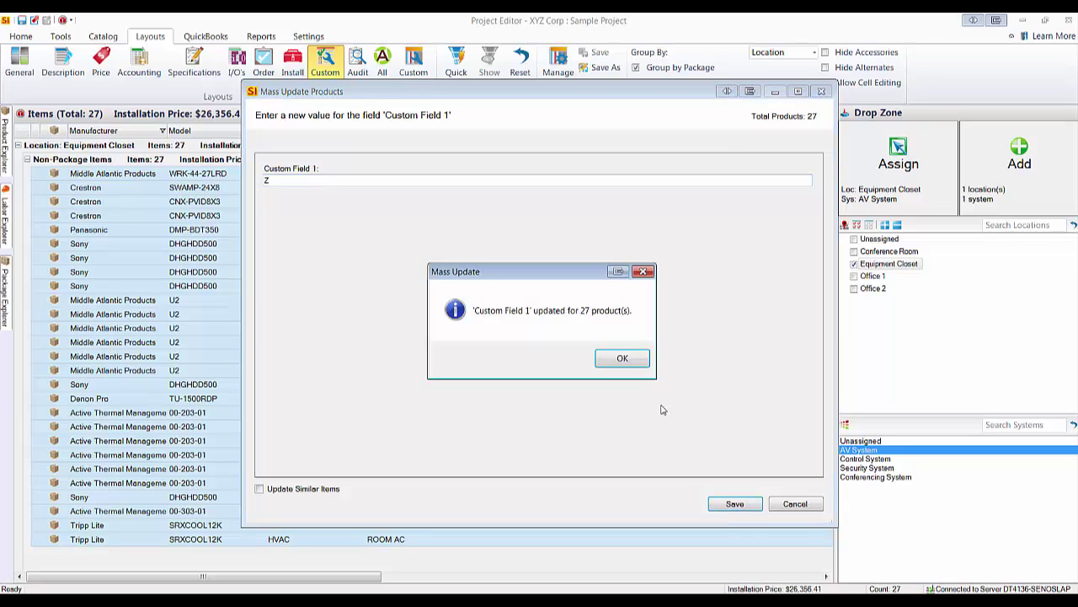
{"action": "left_click", "coordinate": [622, 358]}
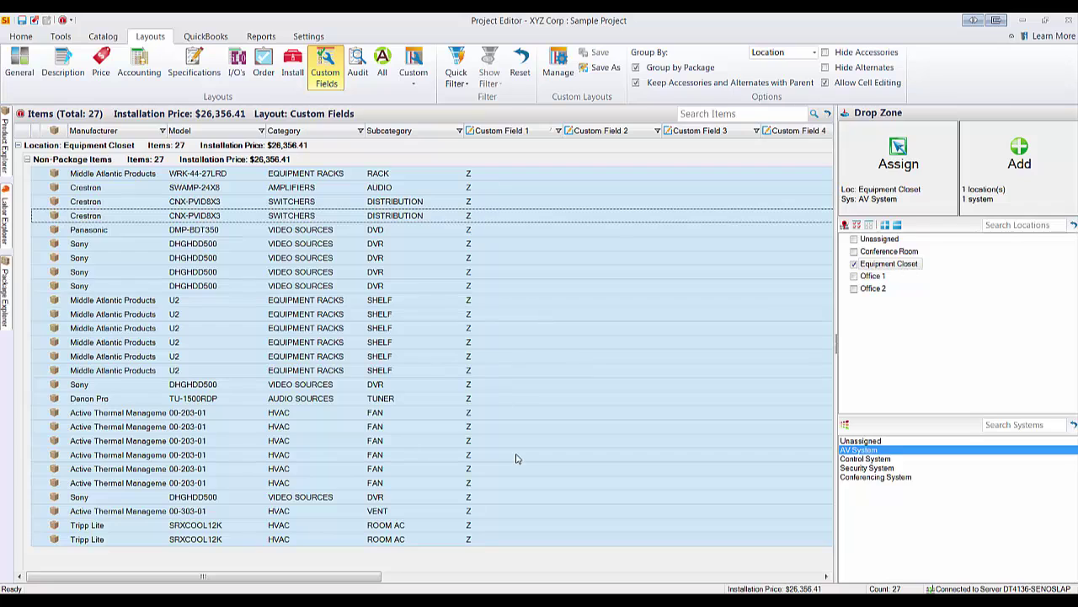
Step: Set the WRK-44-27LRD rack's Custom Field 1 to A and select the Crestron and Panasonic rows
{"action": "left_click", "coordinate": [353, 418]}
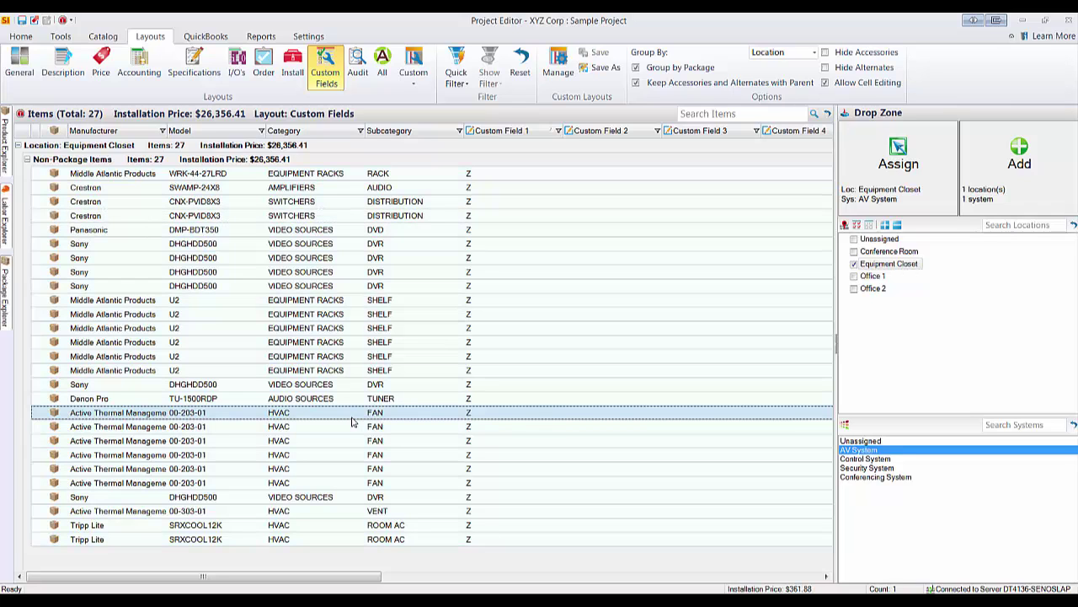
{"action": "left_click", "coordinate": [223, 399]}
{"action": "left_click", "coordinate": [192, 244]}
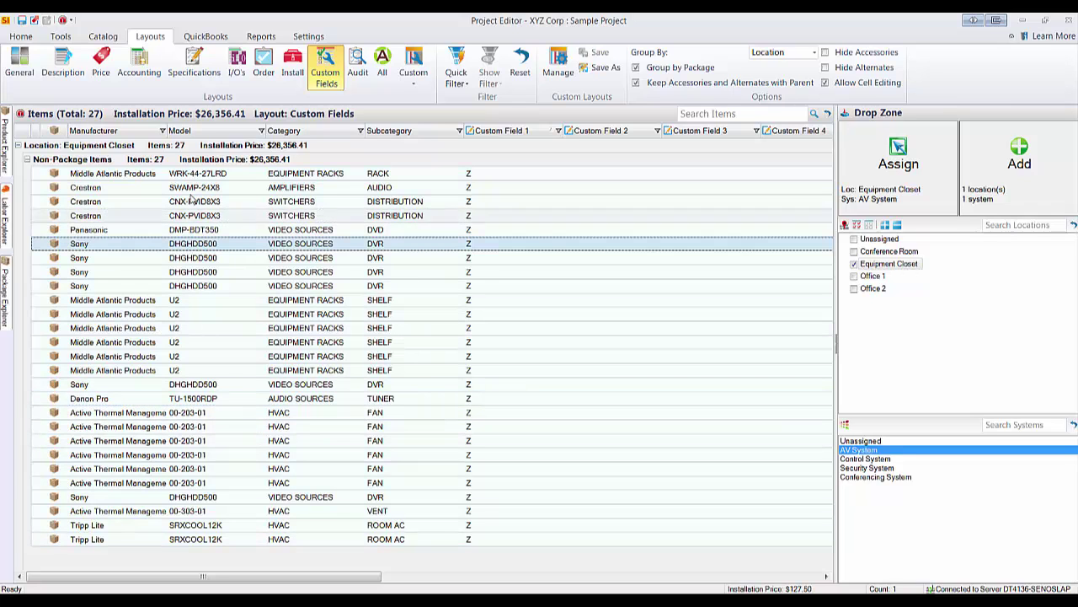
{"action": "left_click", "coordinate": [192, 173]}
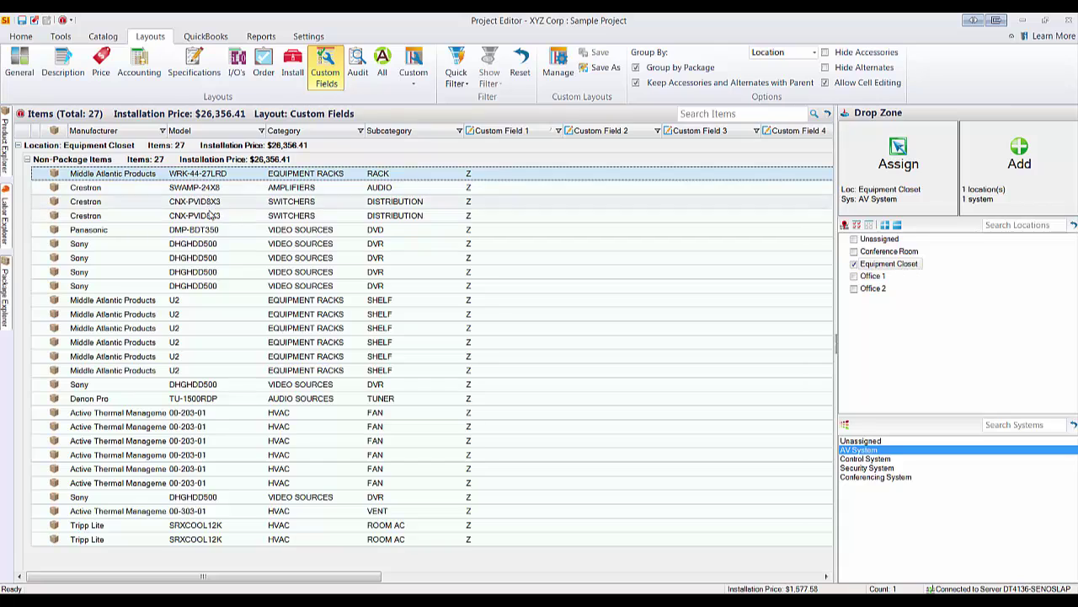
{"action": "left_click", "coordinate": [471, 175]}
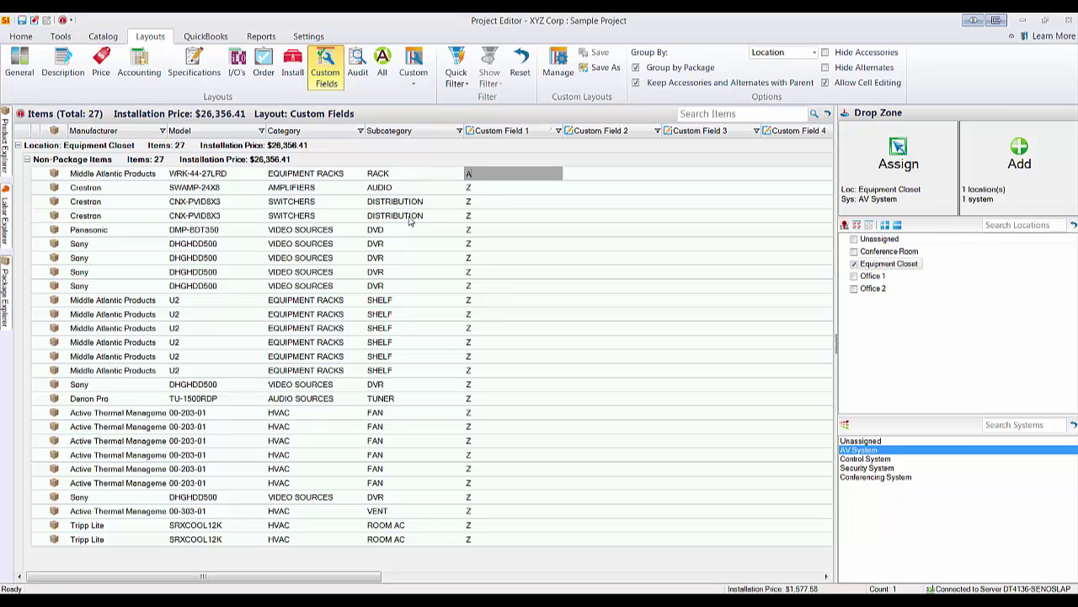
{"action": "left_click", "coordinate": [325, 189]}
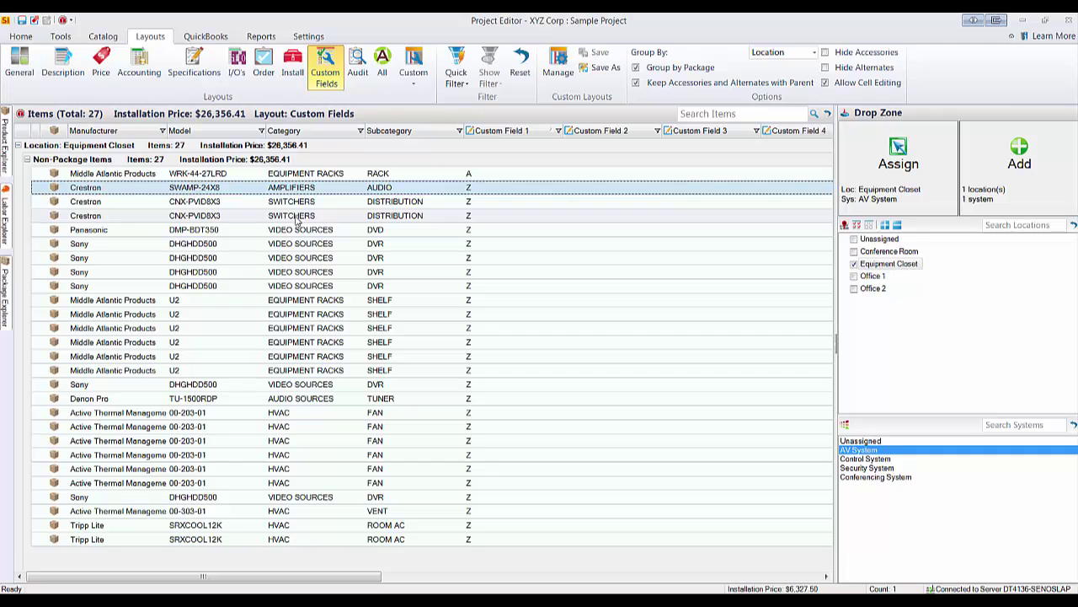
{"action": "left_click", "coordinate": [297, 218], "text": "shift"}
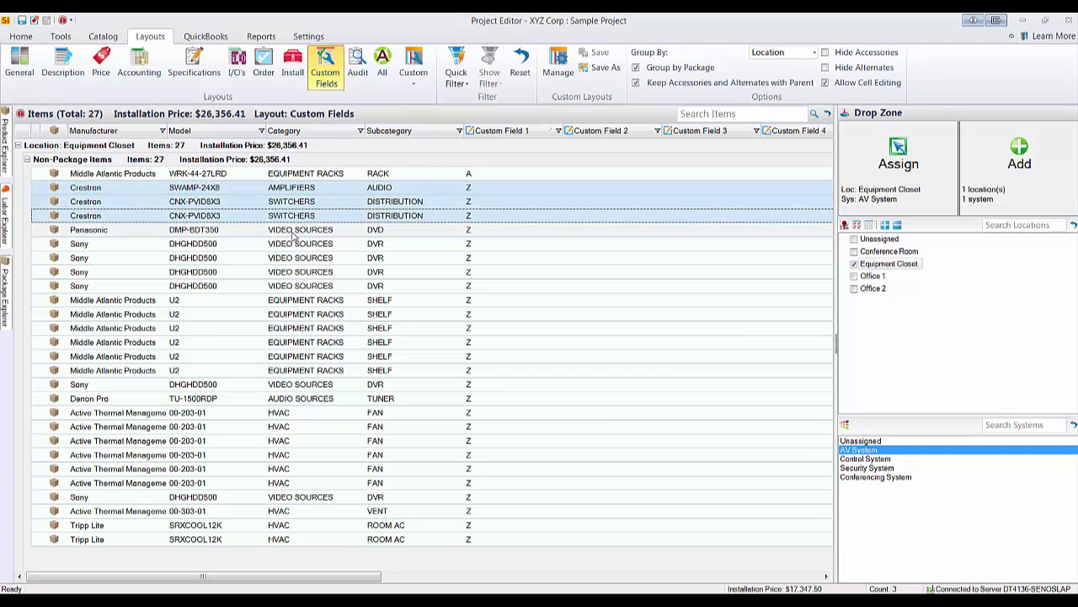
{"action": "left_click", "coordinate": [290, 233], "text": "shift"}
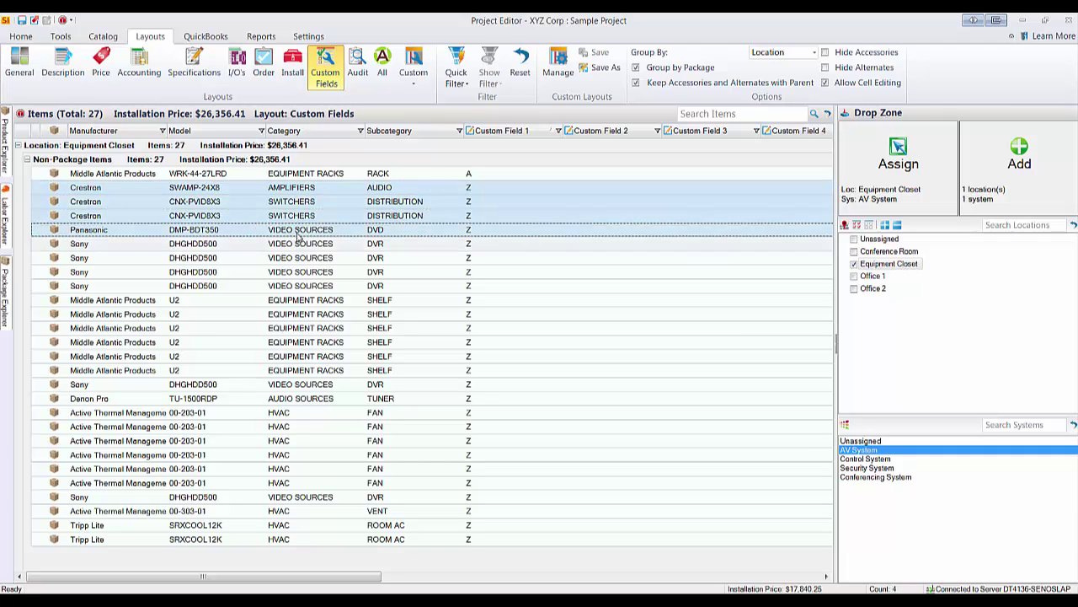
Step: Mass-update Custom Field 1 to B for the four selected Crestron and Panasonic products
{"action": "right_click", "coordinate": [301, 205]}
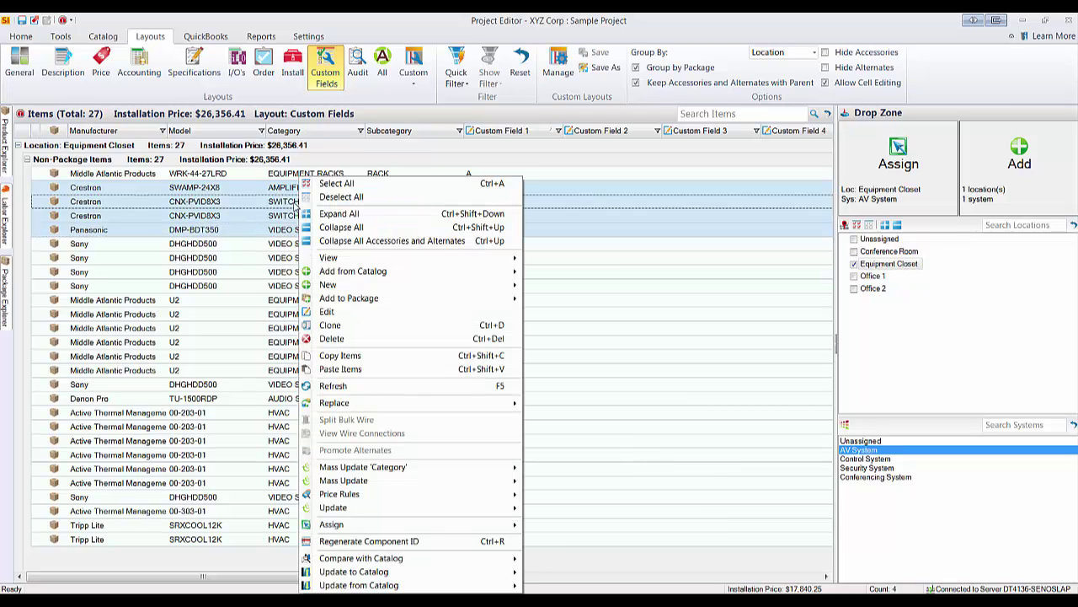
{"action": "mouse_move", "coordinate": [384, 470]}
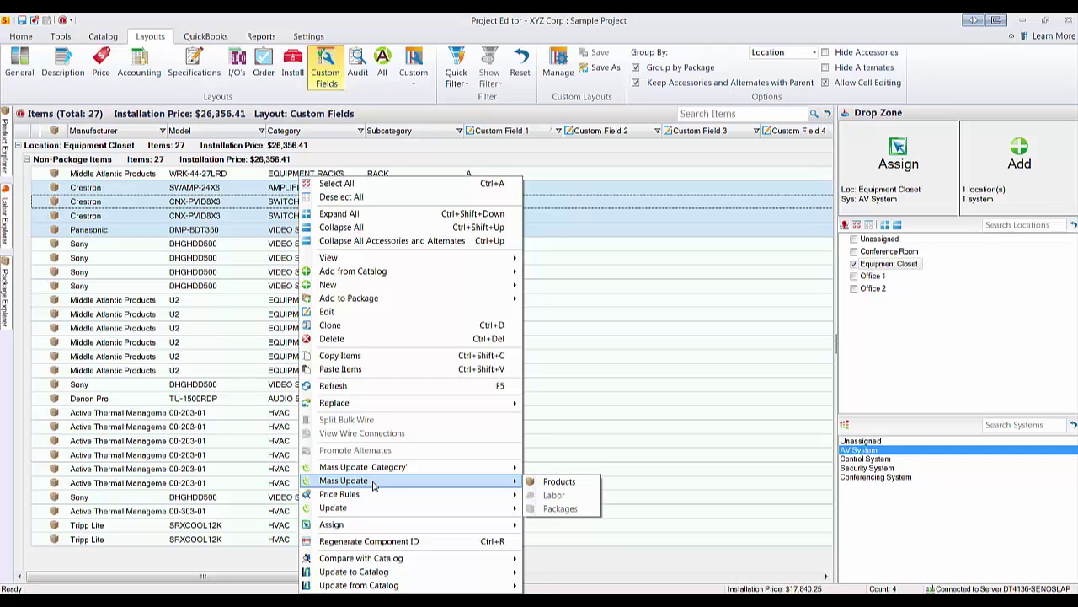
{"action": "left_click", "coordinate": [552, 481]}
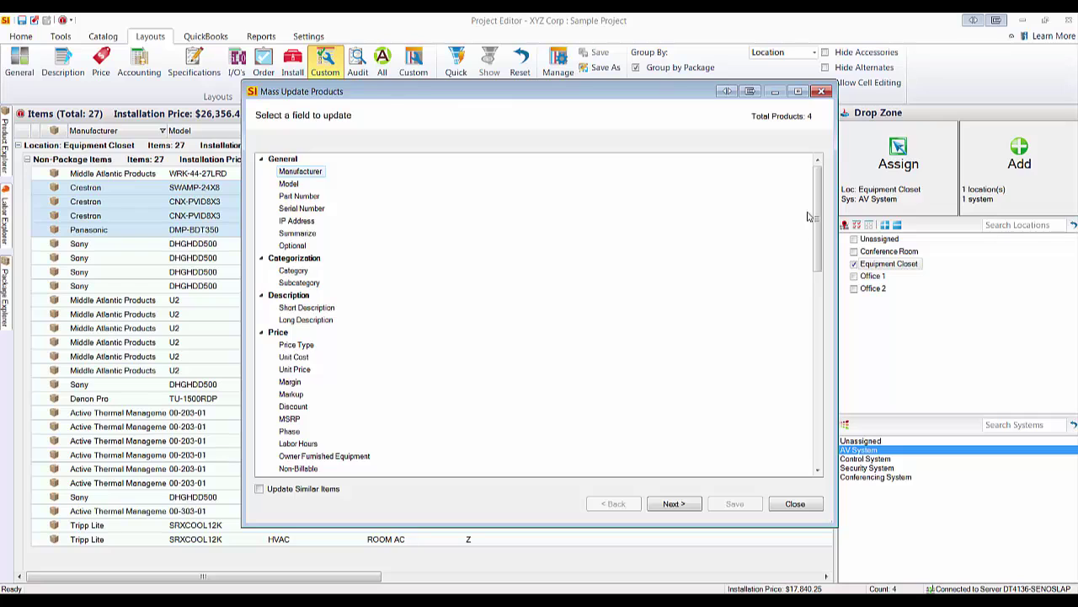
{"action": "left_click_drag", "start_coordinate": [815, 203], "coordinate": [815, 367]}
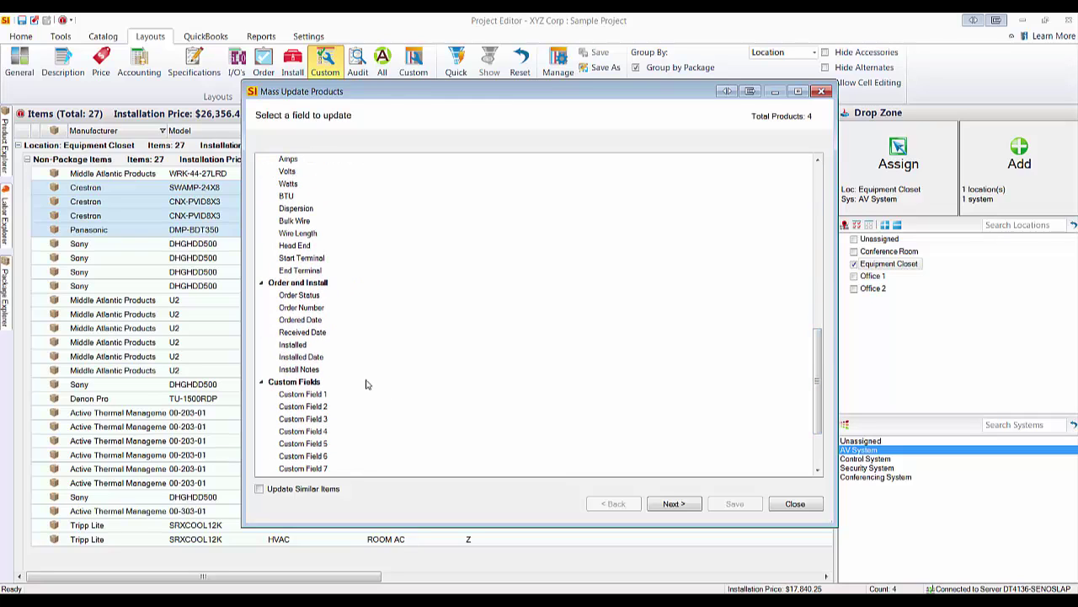
{"action": "left_click", "coordinate": [675, 504]}
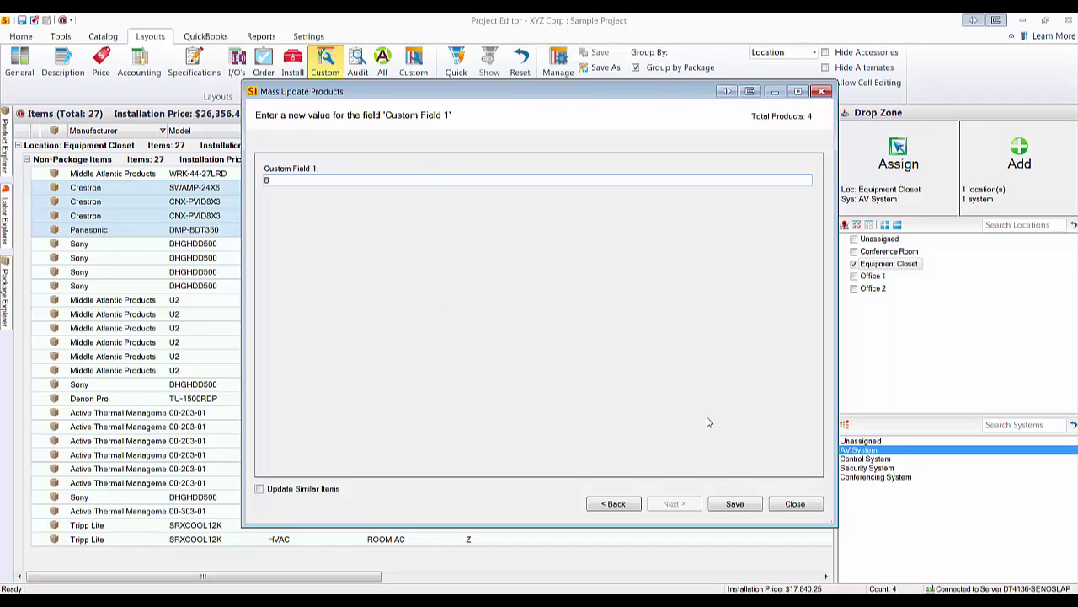
{"action": "left_click", "coordinate": [734, 504]}
{"action": "left_click", "coordinate": [615, 361]}
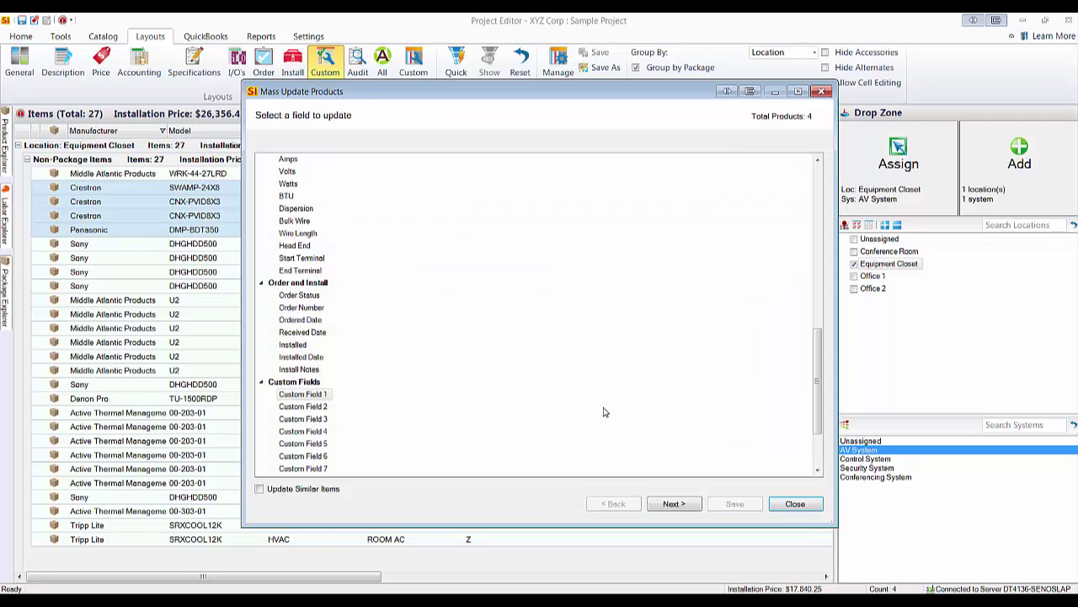
{"action": "left_click", "coordinate": [796, 504]}
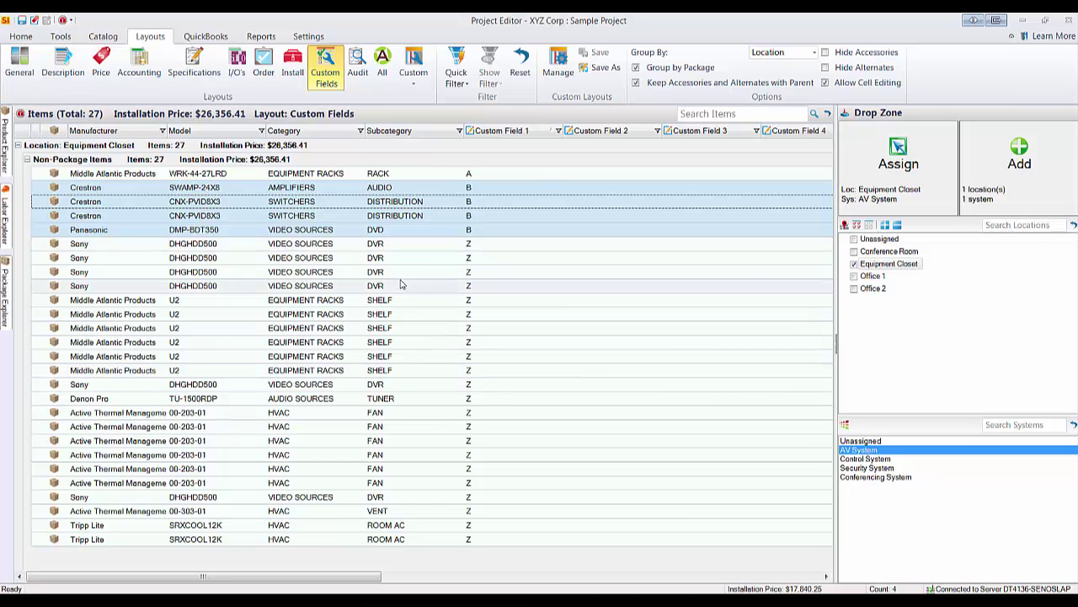
{"action": "left_click", "coordinate": [211, 173]}
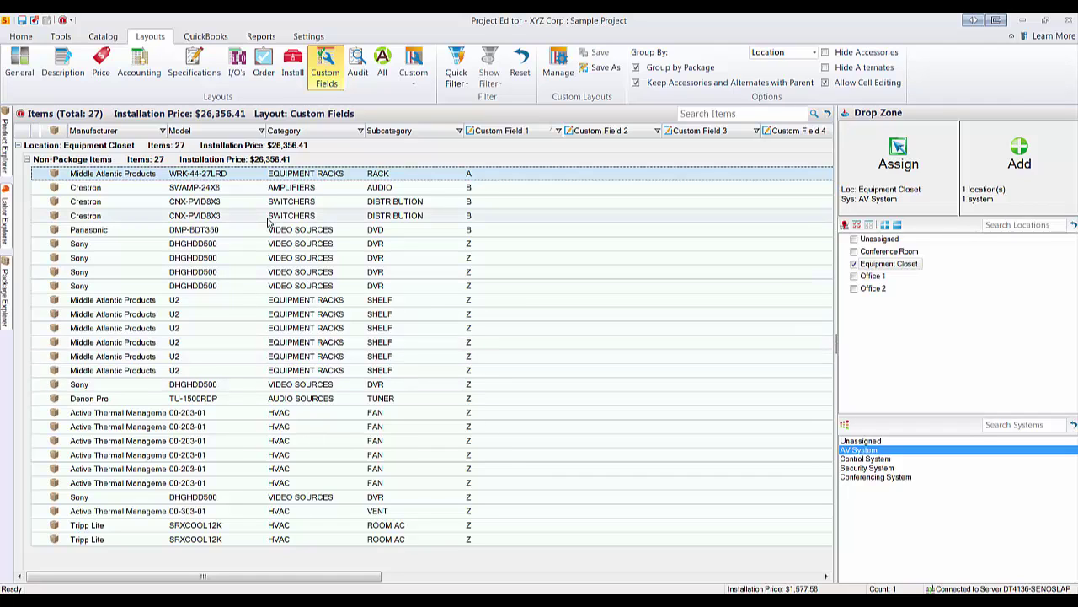
{"action": "left_click", "coordinate": [266, 37]}
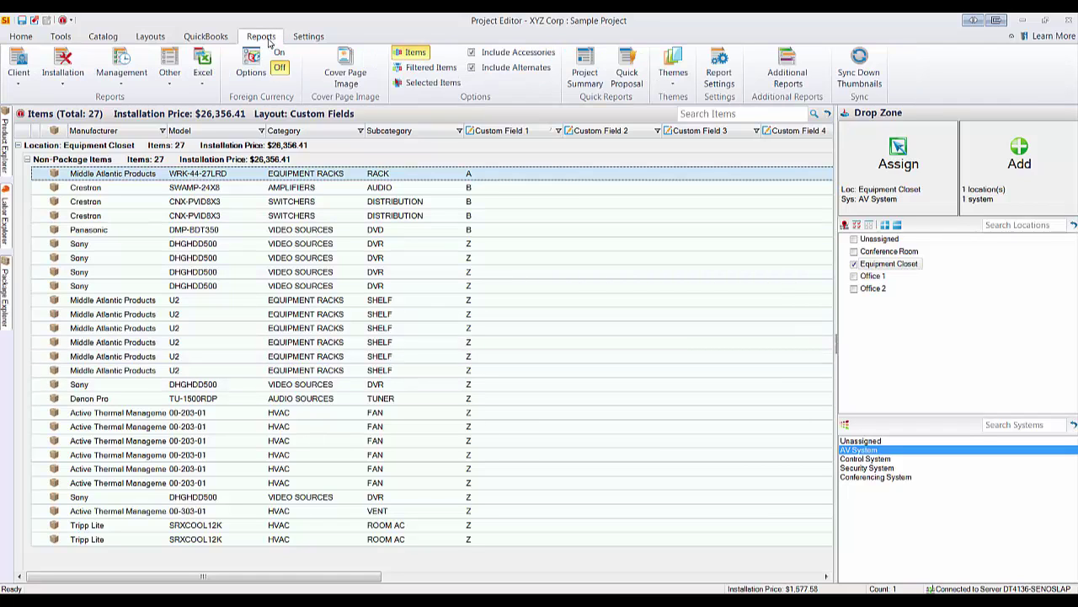
{"action": "left_click", "coordinate": [12, 83]}
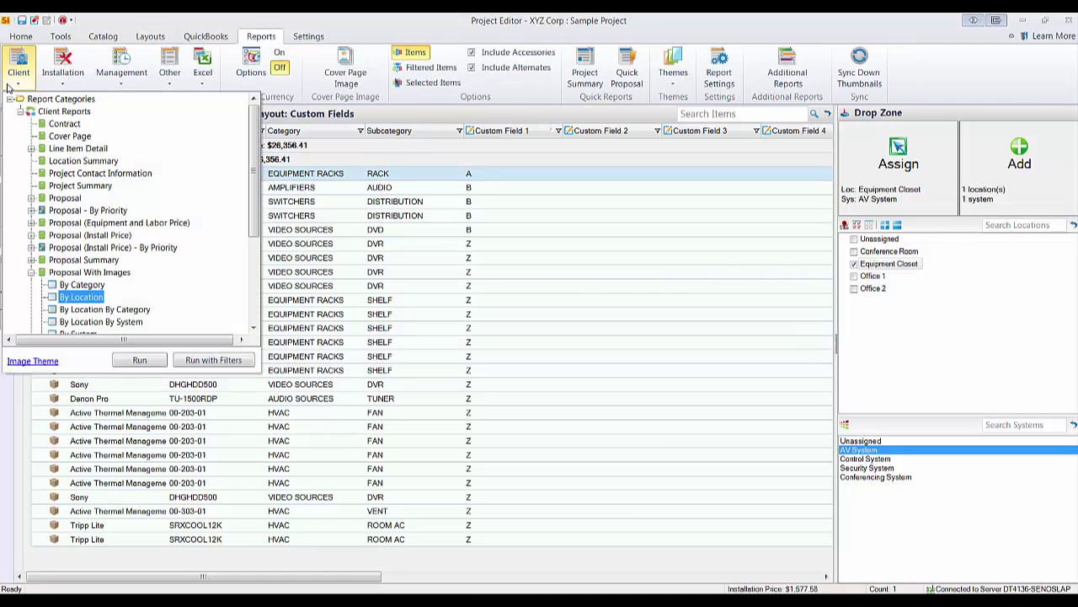
{"action": "left_click", "coordinate": [30, 273]}
{"action": "scroll", "coordinate": [60, 264], "scroll_direction": "down", "scroll_amount": 1}
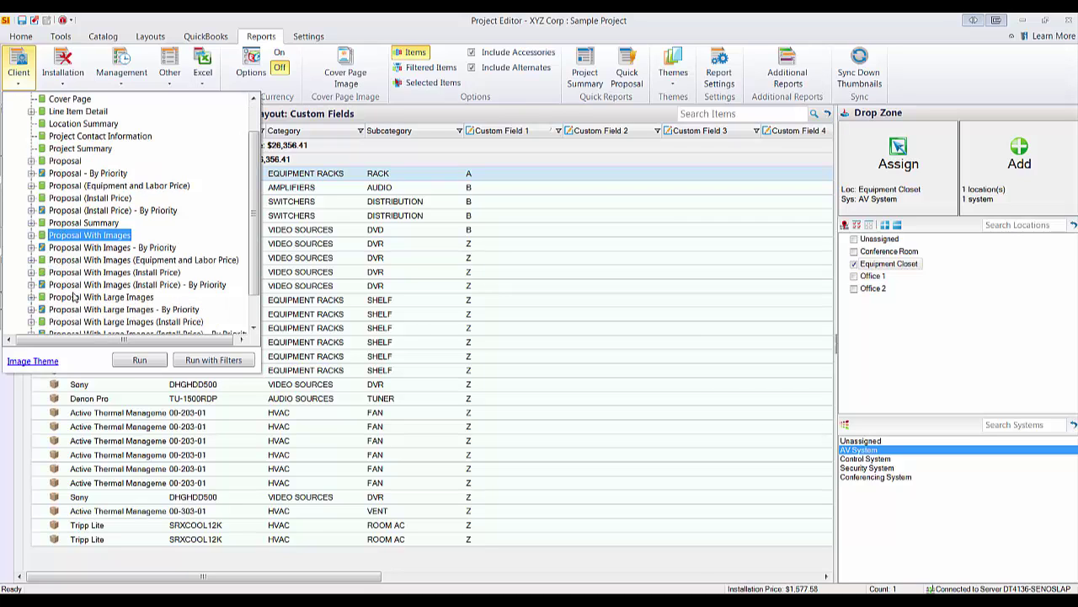
{"action": "left_click", "coordinate": [86, 249]}
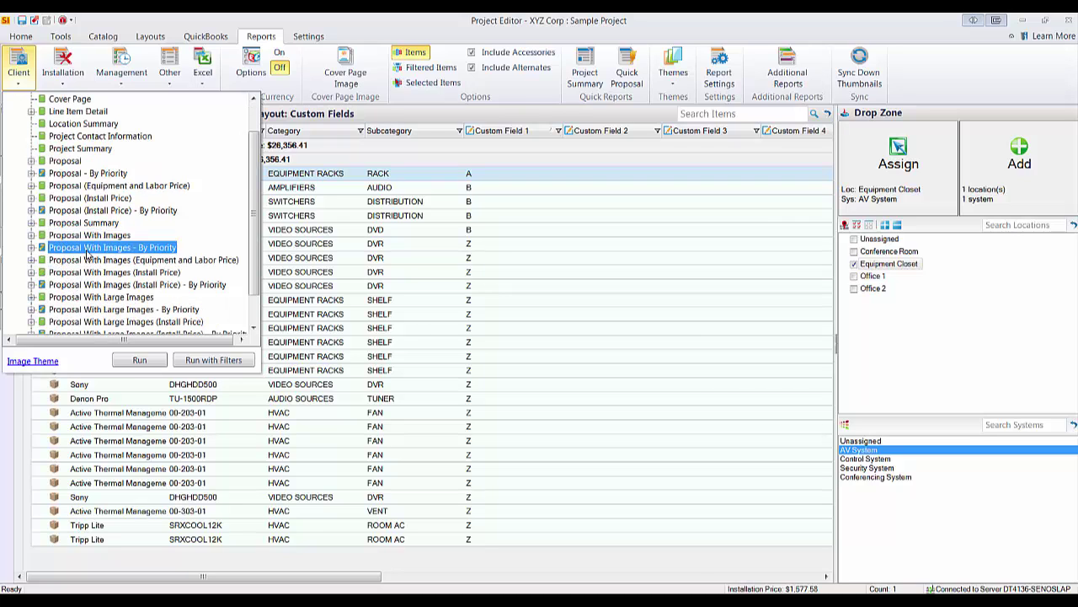
{"action": "left_click", "coordinate": [31, 248]}
{"action": "left_click", "coordinate": [77, 272]}
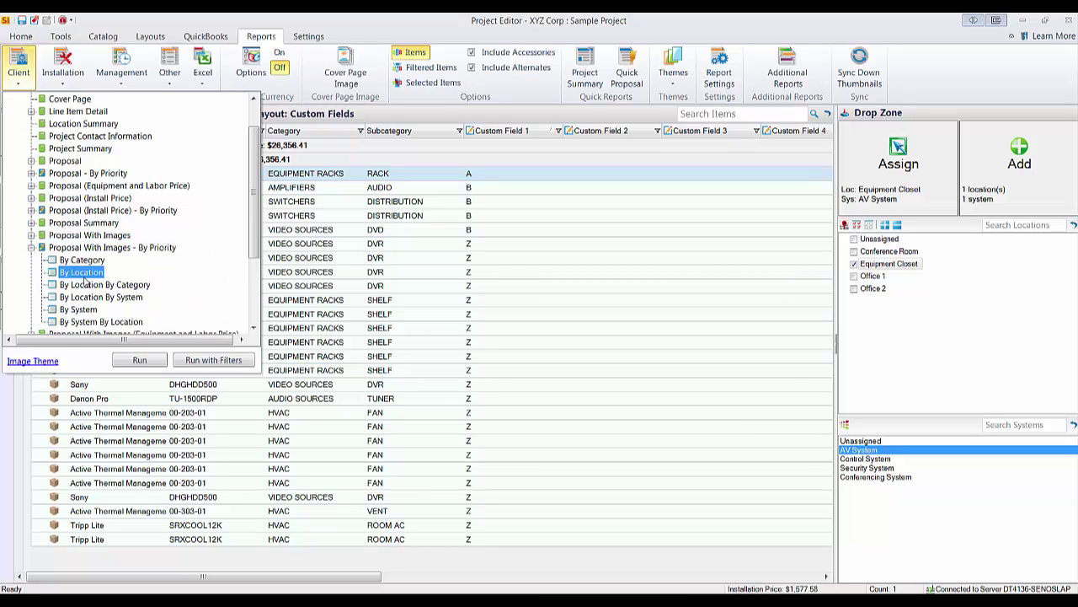
{"action": "left_click", "coordinate": [129, 363]}
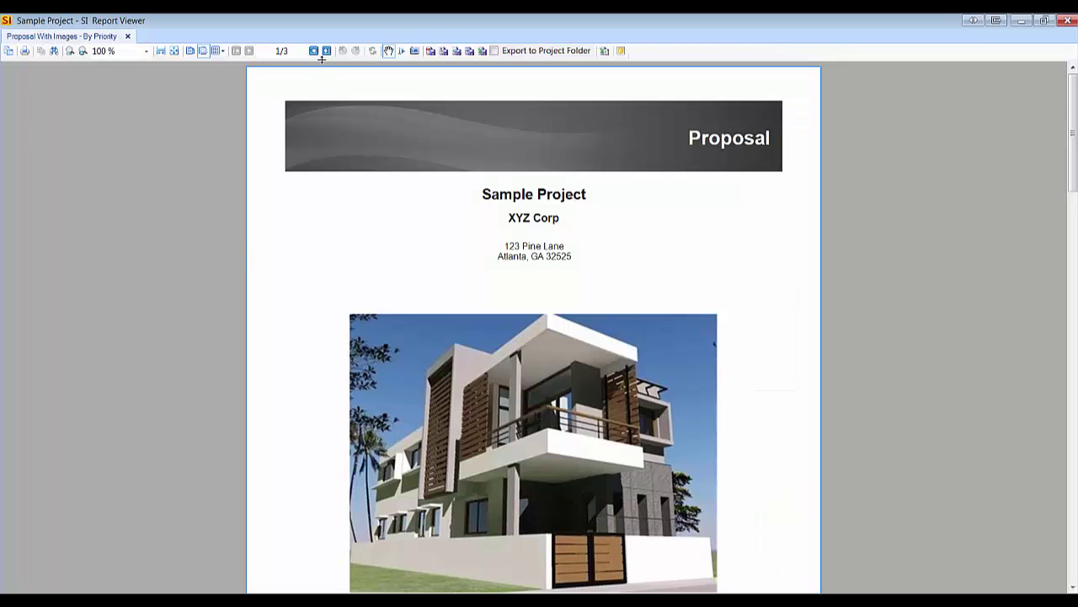
{"action": "left_click", "coordinate": [313, 52]}
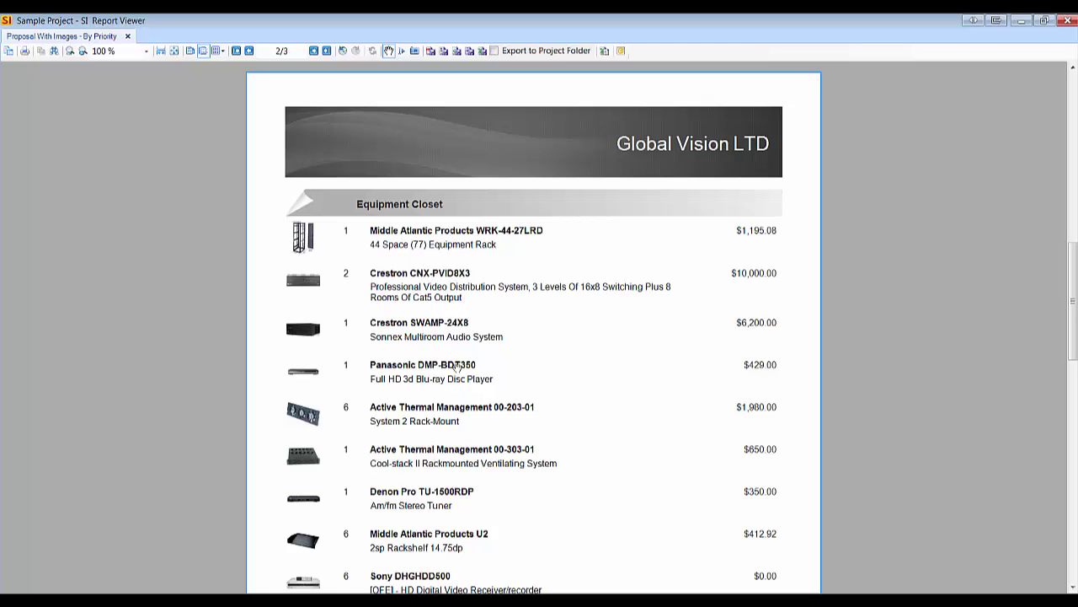
{"action": "left_click", "coordinate": [1068, 20]}
{"action": "left_click", "coordinate": [349, 291]}
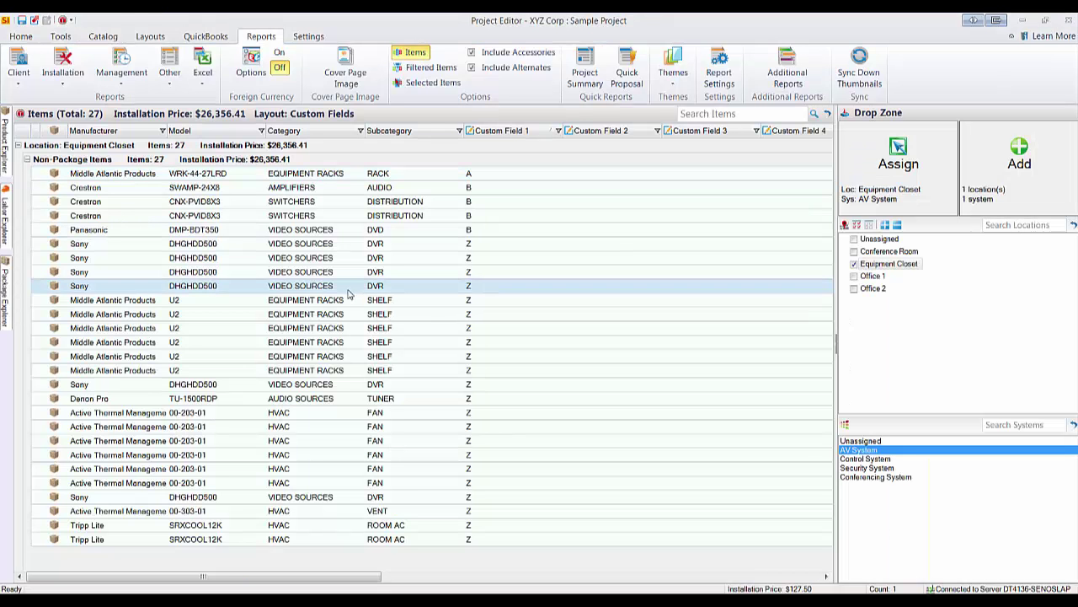
Step: Return to Project Explorer and open Manage Products from the Start catalog menu
{"action": "key", "text": "alt+Tab"}
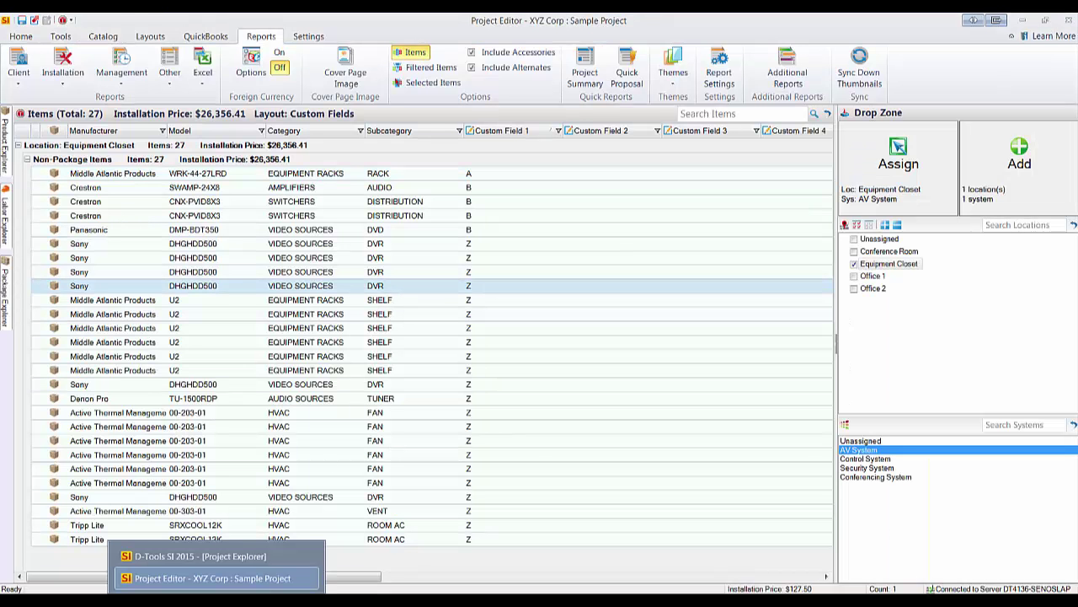
{"action": "key", "text": "alt+Tab"}
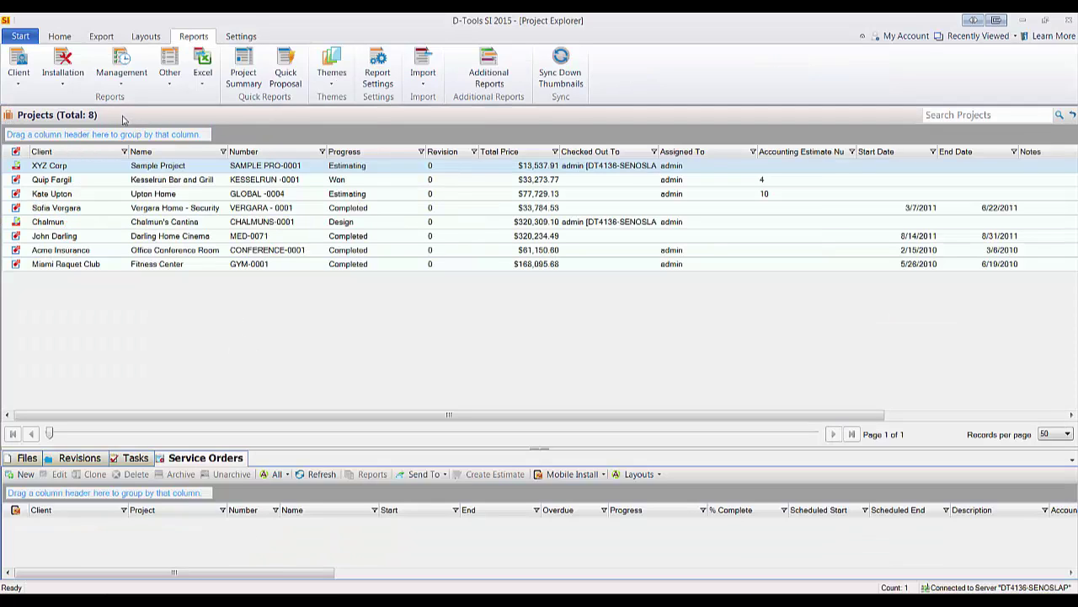
{"action": "left_click", "coordinate": [20, 36]}
{"action": "mouse_move", "coordinate": [56, 150]}
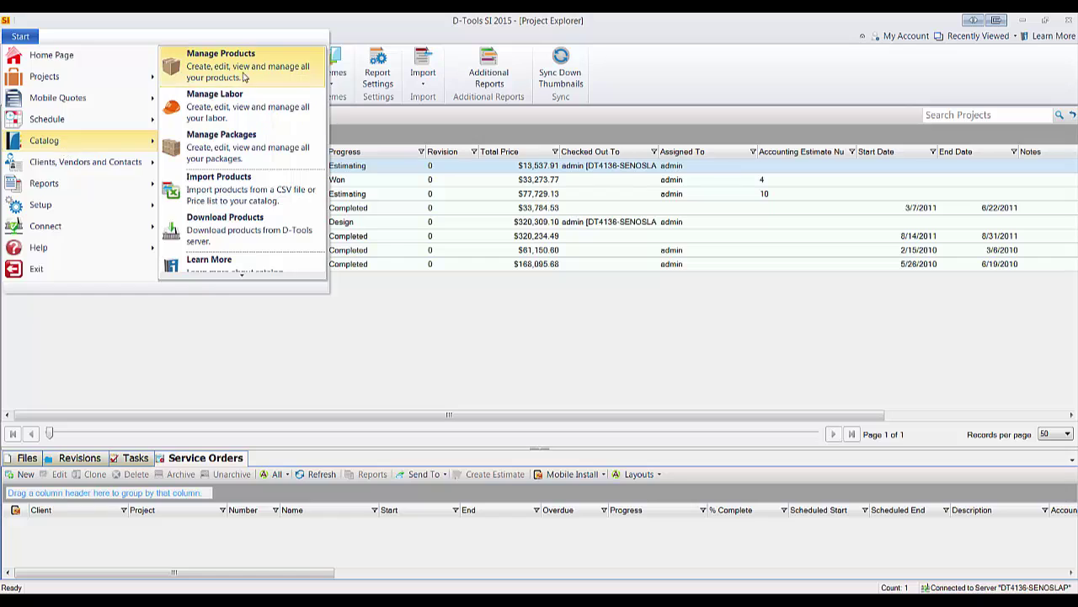
{"action": "left_click", "coordinate": [240, 74]}
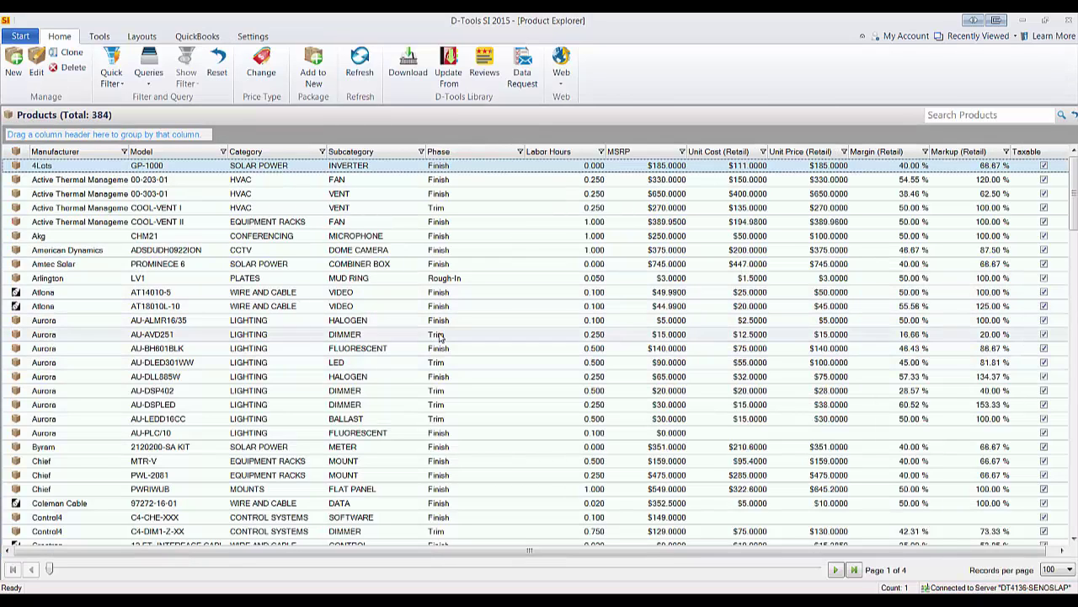
Step: Switch the 384-product grid to the Custom Fields layout and show the Settings tab
{"action": "left_click", "coordinate": [142, 36]}
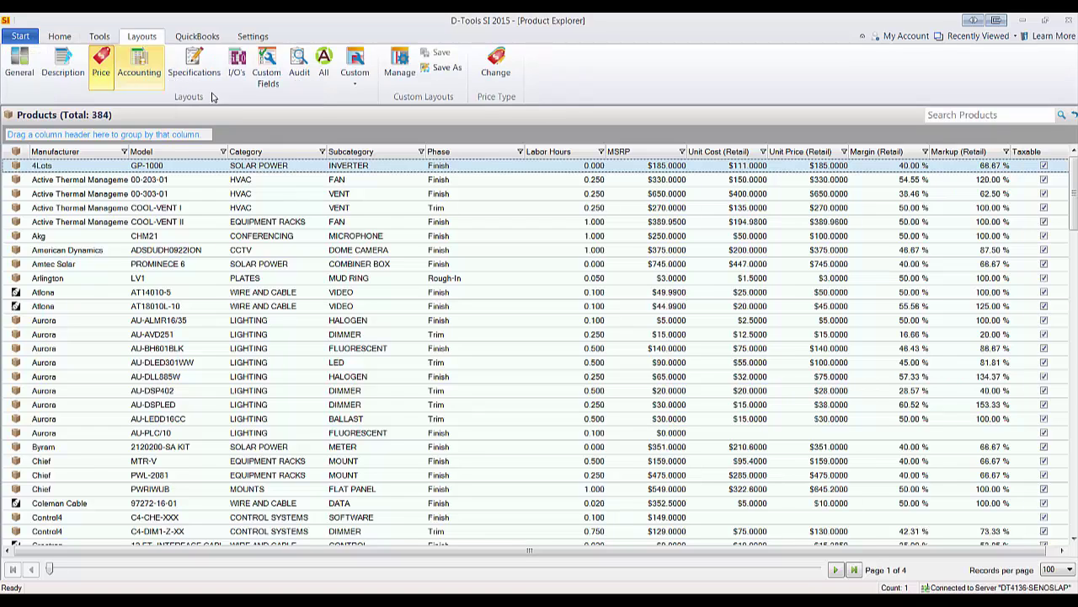
{"action": "left_click", "coordinate": [268, 74]}
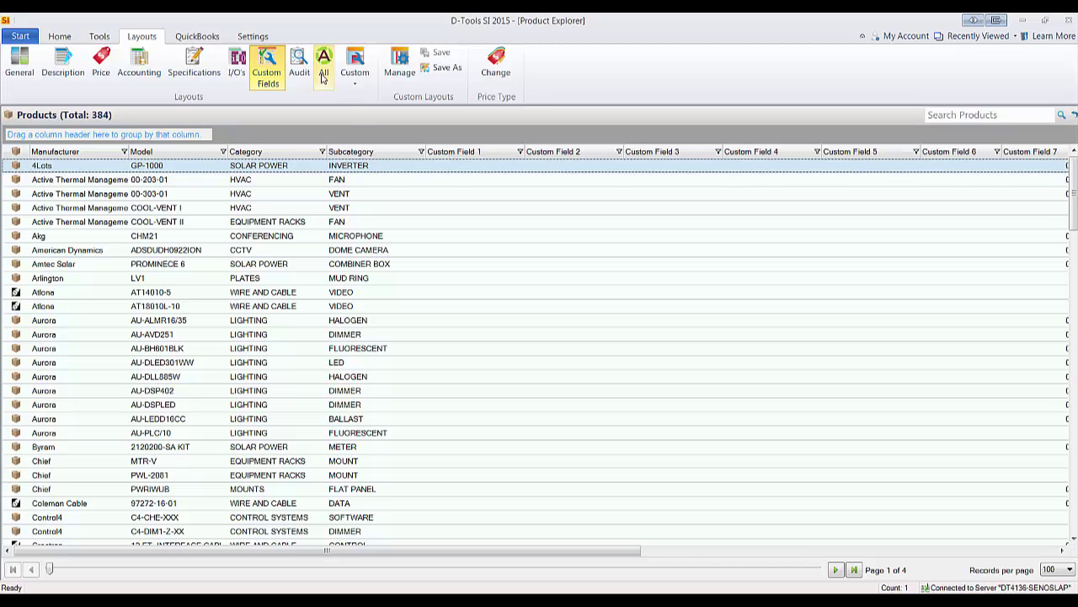
{"action": "left_click", "coordinate": [256, 37]}
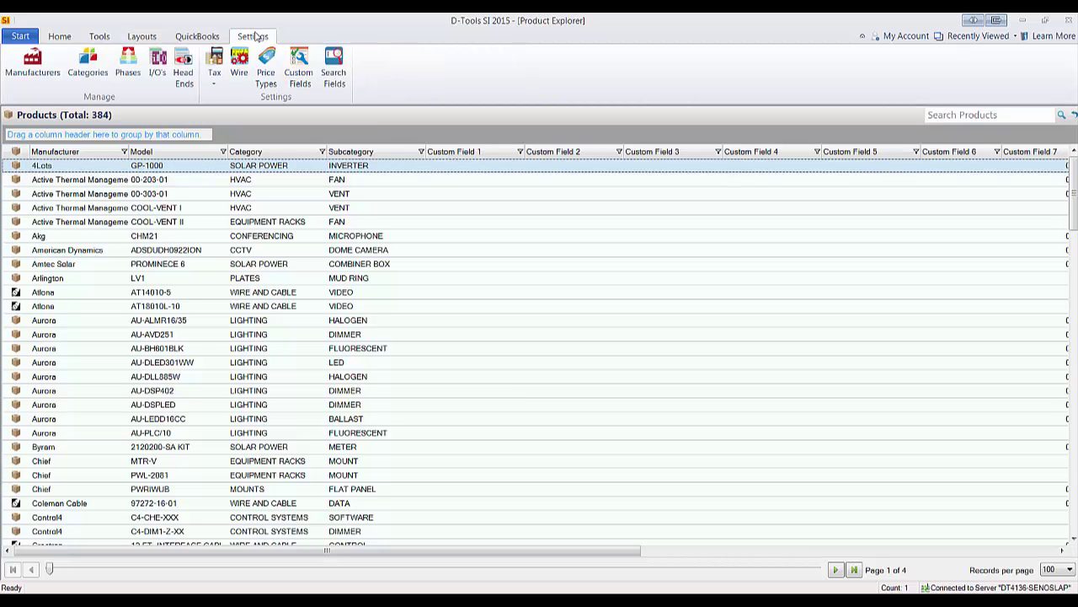
Step: Rename Custom Field 1 to 'Sort Order (A-Z)', save it, and select a product in the grid
{"action": "left_click", "coordinate": [299, 71]}
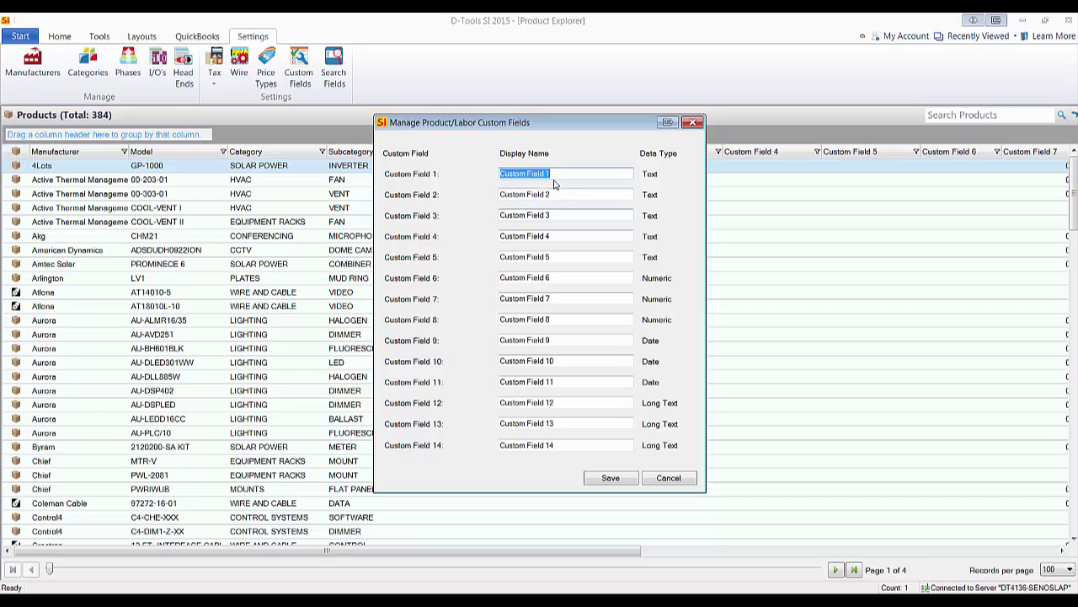
{"action": "type", "text": "S"}
{"action": "left_click", "coordinate": [610, 477]}
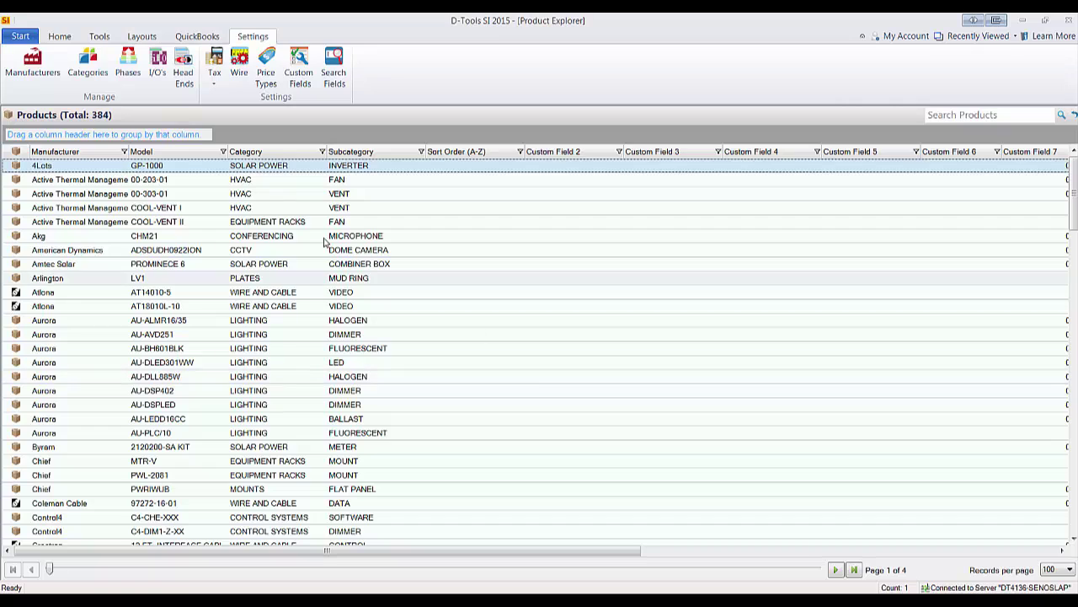
{"action": "left_click", "coordinate": [436, 222]}
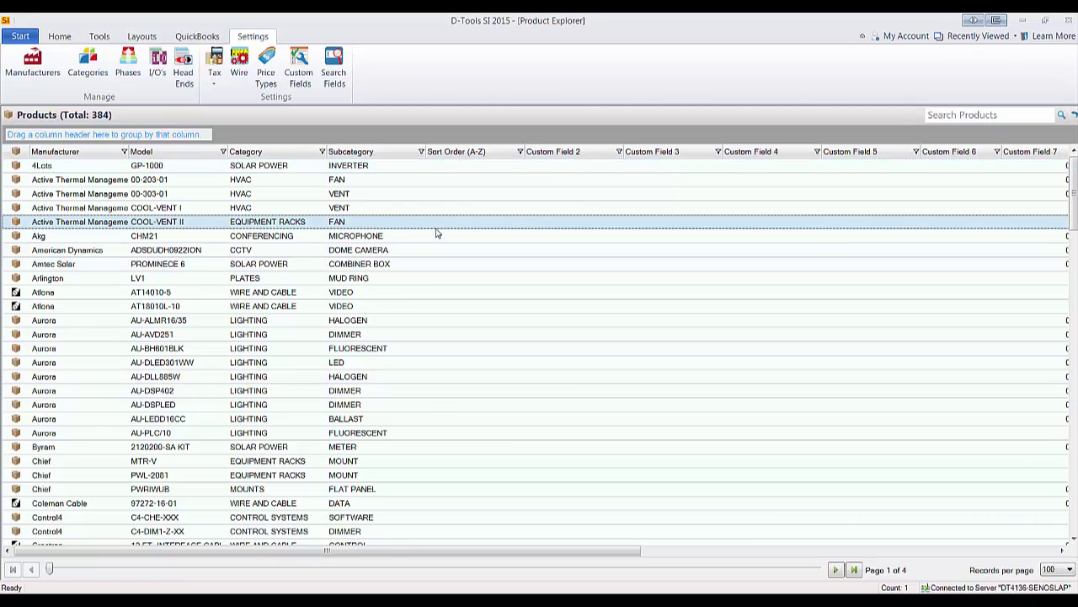
Step: Select every catalog product and start a mass update covering all 384 products
{"action": "left_click", "coordinate": [367, 250]}
{"action": "key", "text": "ctrl+a"}
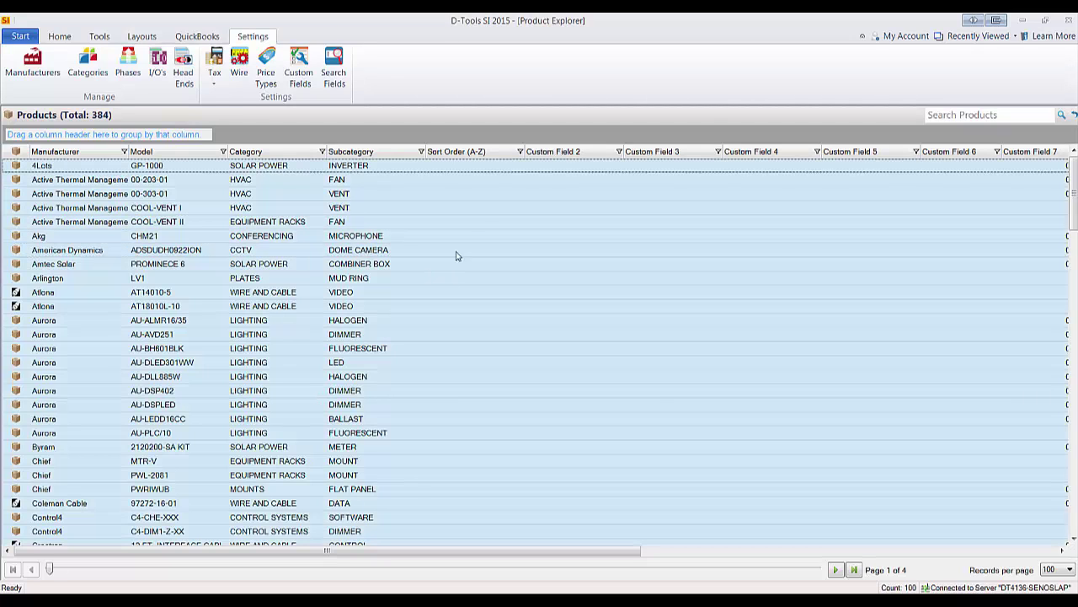
{"action": "right_click", "coordinate": [474, 207]}
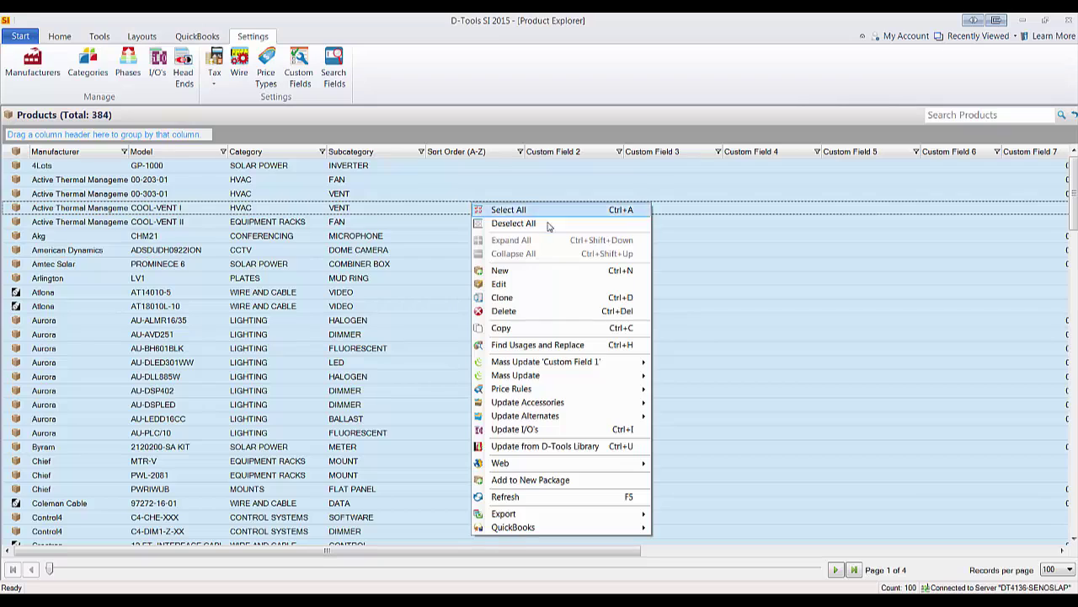
{"action": "mouse_move", "coordinate": [566, 375]}
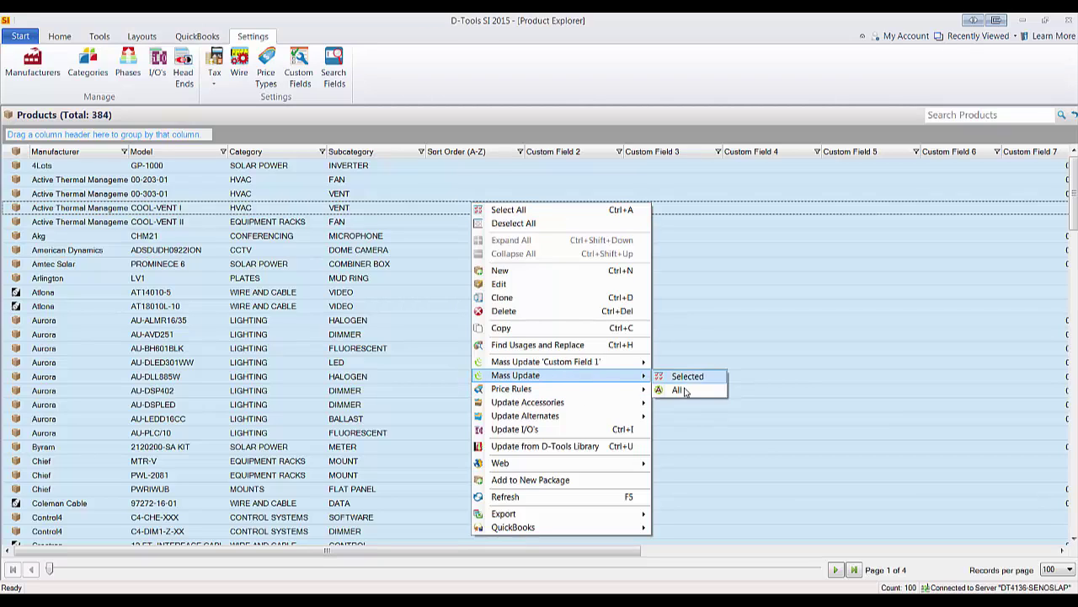
{"action": "left_click", "coordinate": [681, 394]}
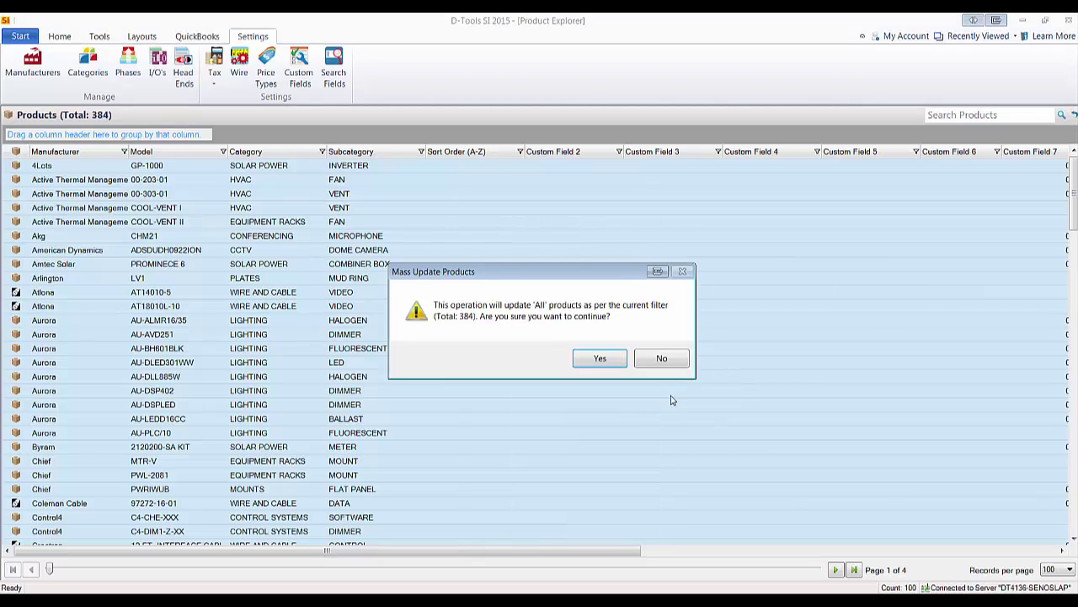
{"action": "left_click", "coordinate": [599, 359]}
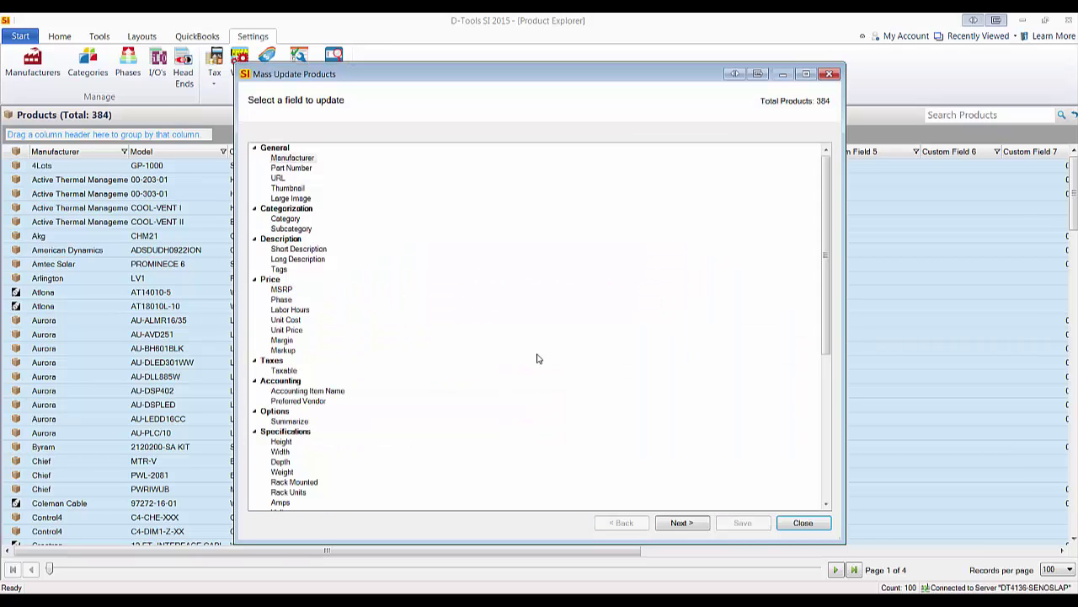
Step: Save Sort Order (A-Z) as Z for all products and close the wizard
{"action": "left_click_drag", "start_coordinate": [824, 288], "coordinate": [822, 430]}
{"action": "left_click", "coordinate": [310, 340]}
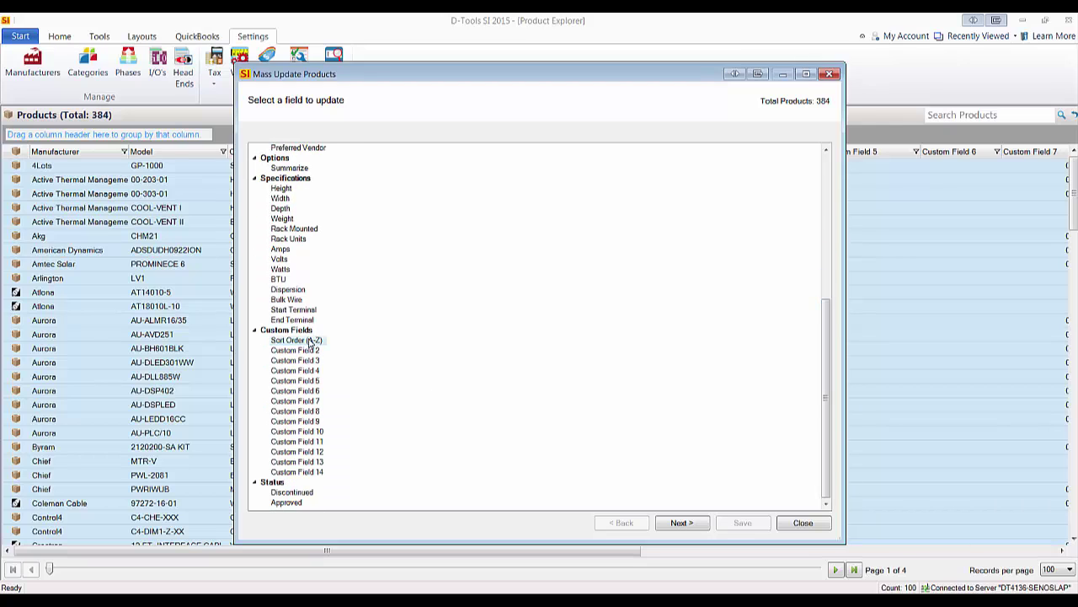
{"action": "left_click", "coordinate": [681, 523]}
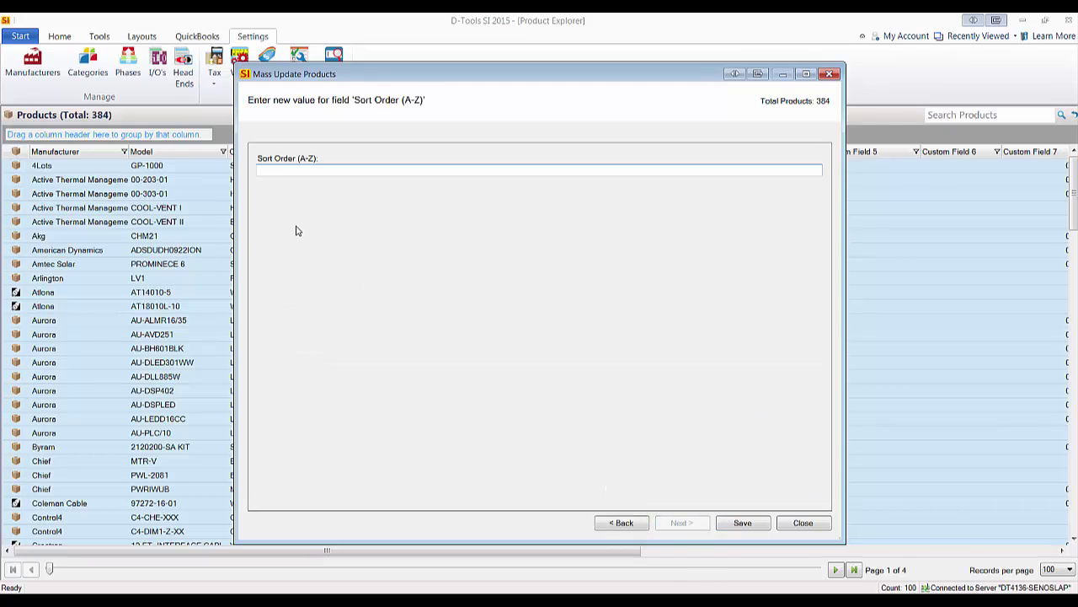
{"action": "left_click", "coordinate": [756, 528]}
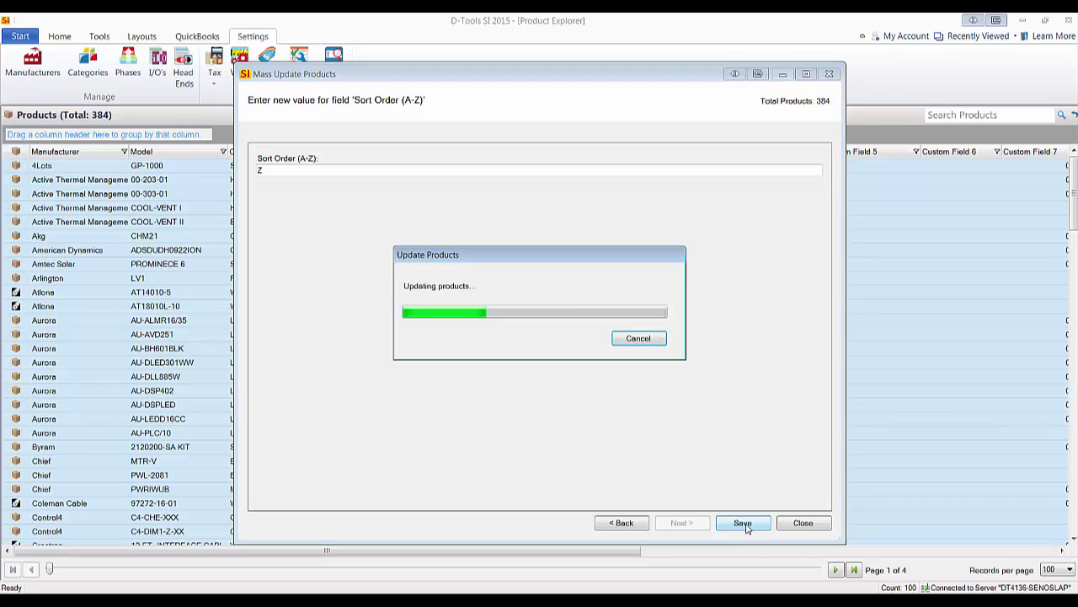
{"action": "left_click", "coordinate": [626, 361]}
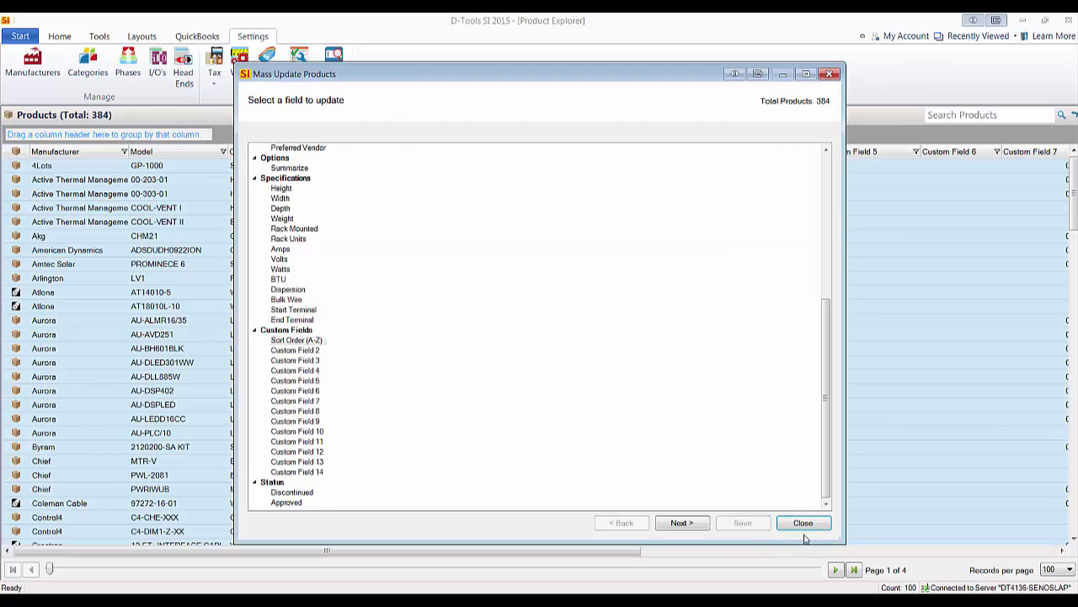
{"action": "left_click", "coordinate": [802, 522]}
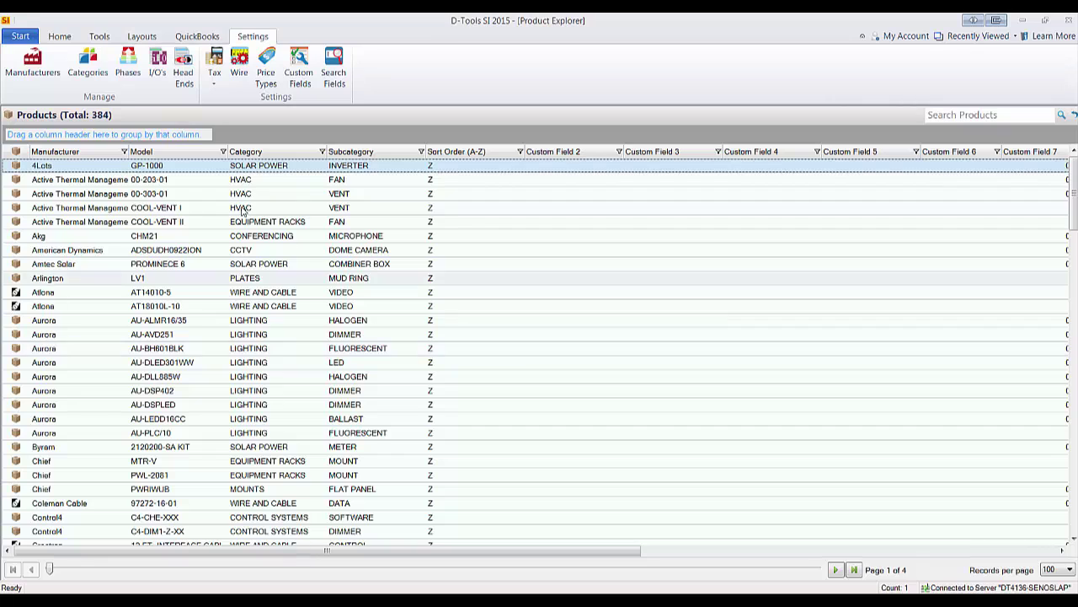
Step: Quick-filter the product list to the DISPLAY DEVICES category and select all 19 results
{"action": "left_click", "coordinate": [55, 38]}
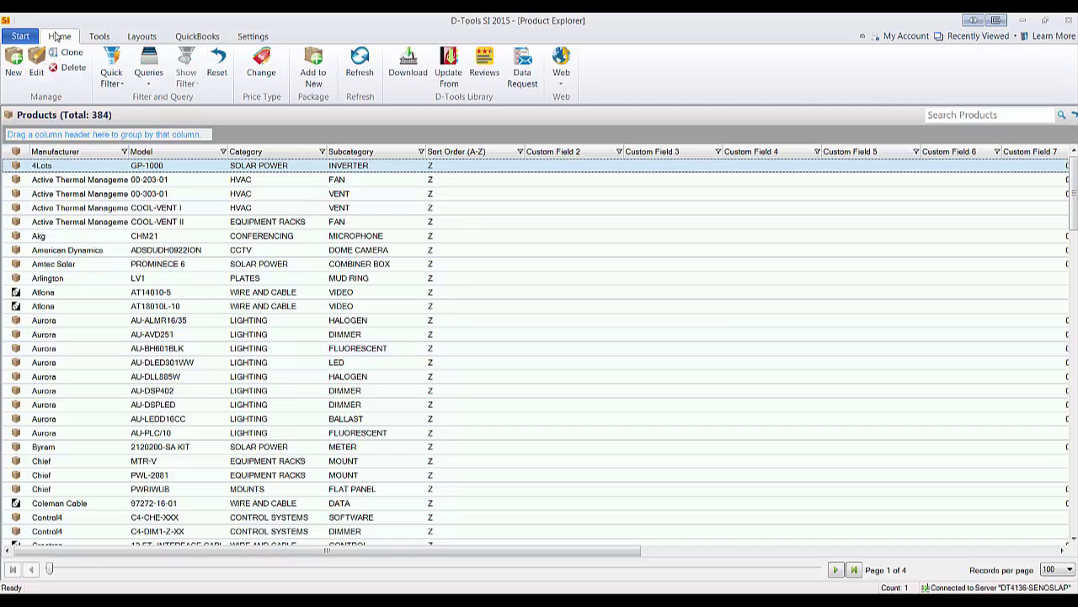
{"action": "left_click", "coordinate": [113, 83]}
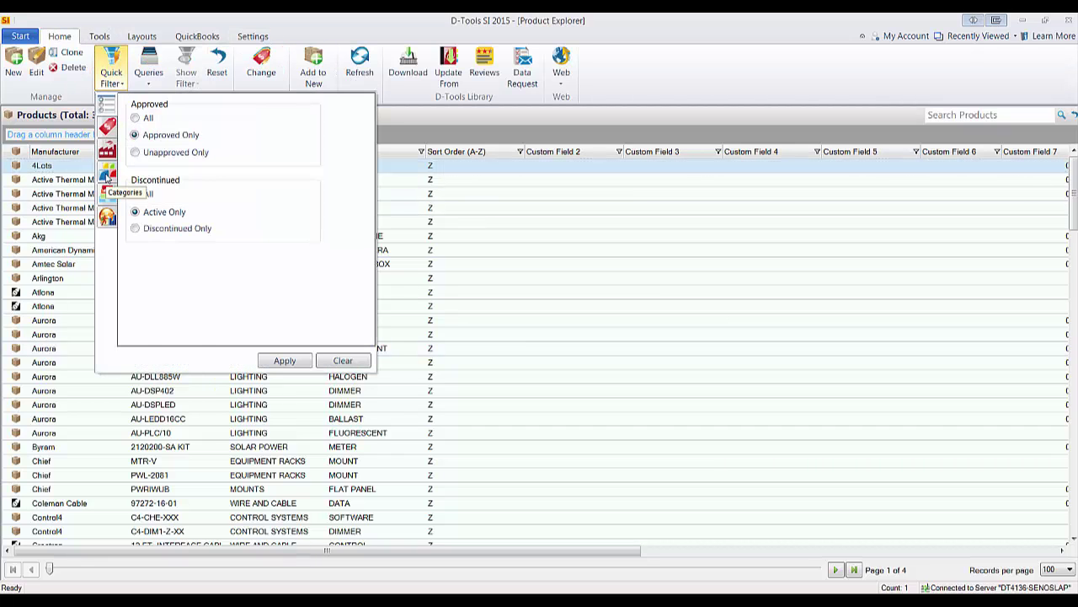
{"action": "left_click", "coordinate": [109, 177]}
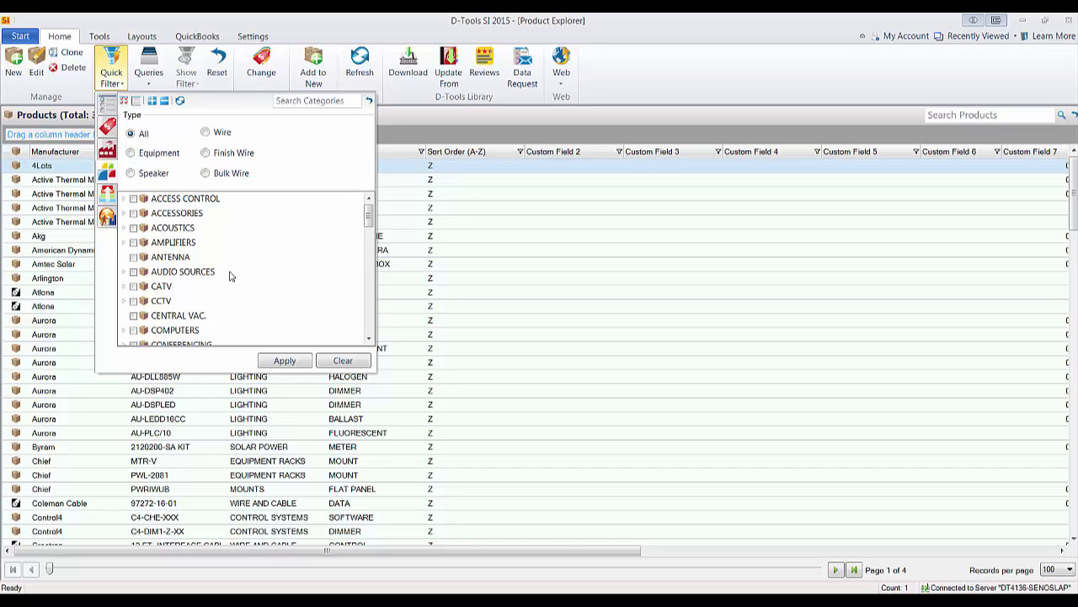
{"action": "left_click_drag", "start_coordinate": [374, 222], "coordinate": [371, 236]}
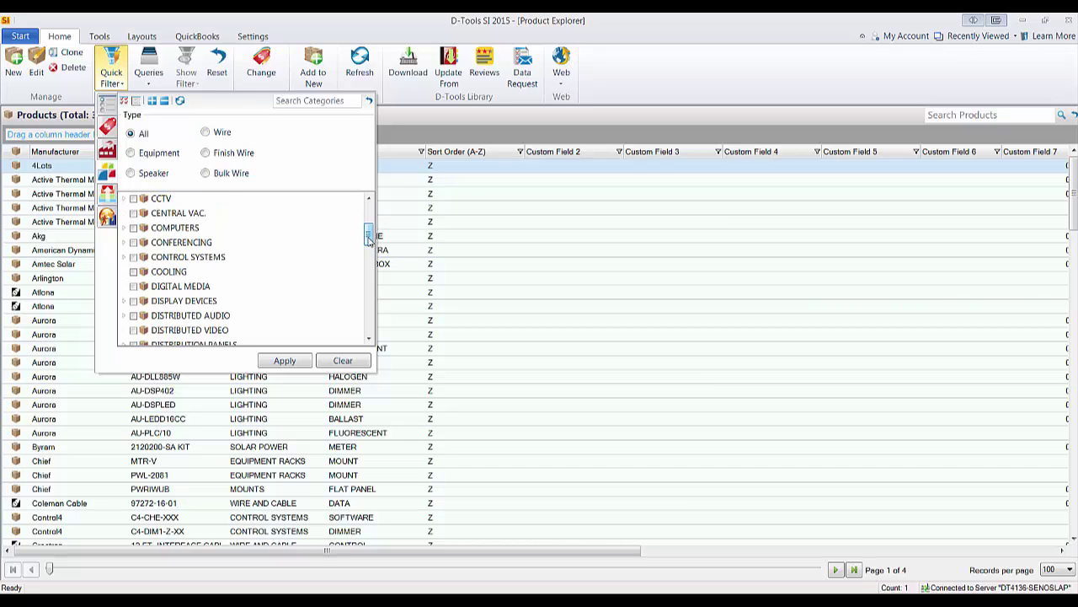
{"action": "left_click", "coordinate": [133, 301]}
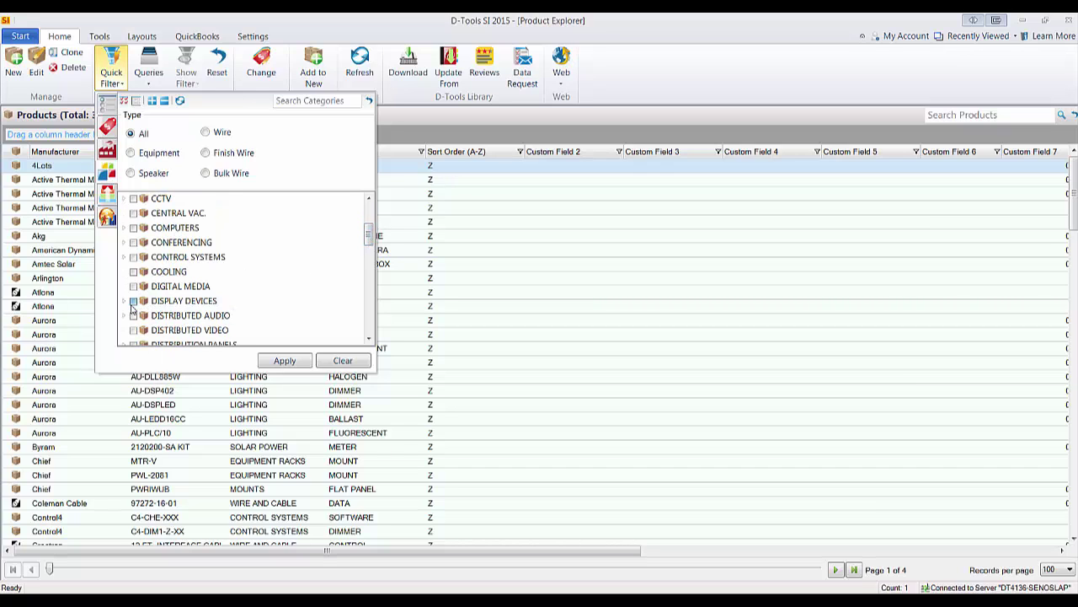
{"action": "left_click", "coordinate": [282, 361]}
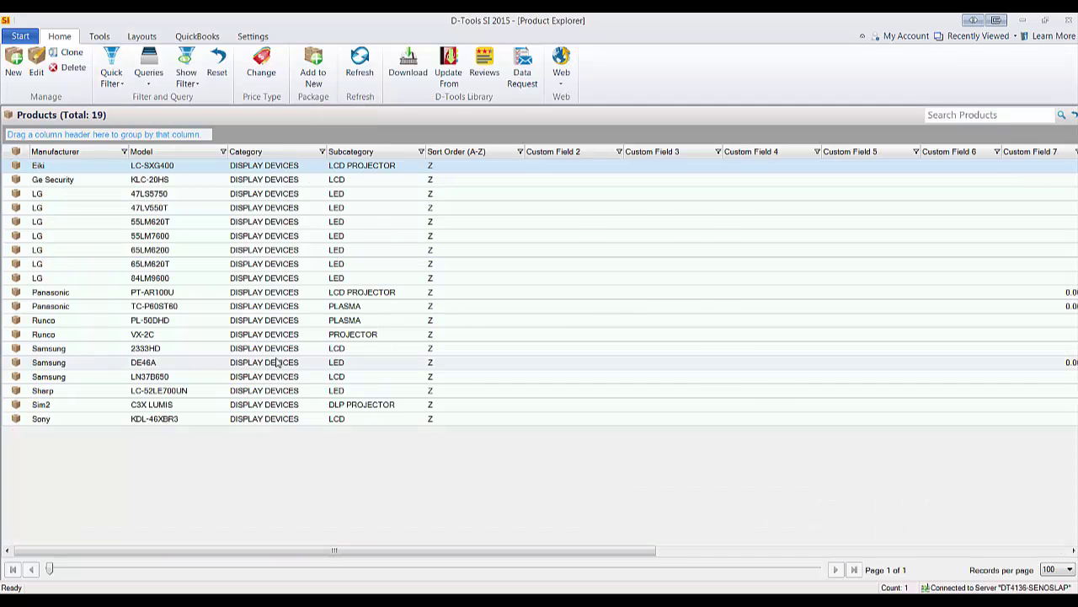
{"action": "left_click", "coordinate": [278, 264]}
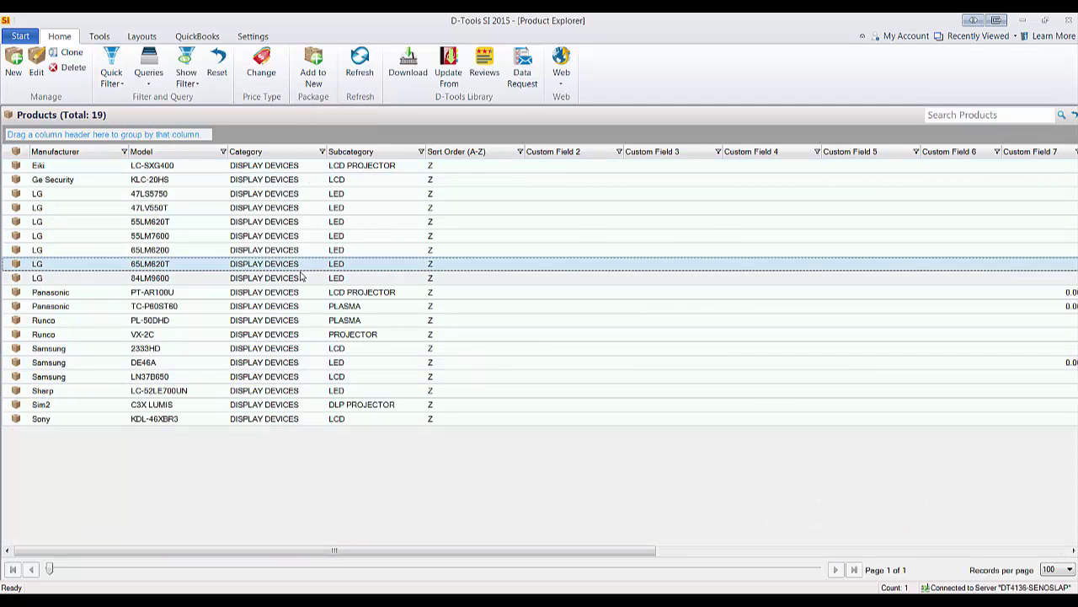
{"action": "key", "text": "ctrl+a"}
Step: Mass update the 19 selected display devices so Sort Order (A-Z) is A
{"action": "right_click", "coordinate": [463, 242]}
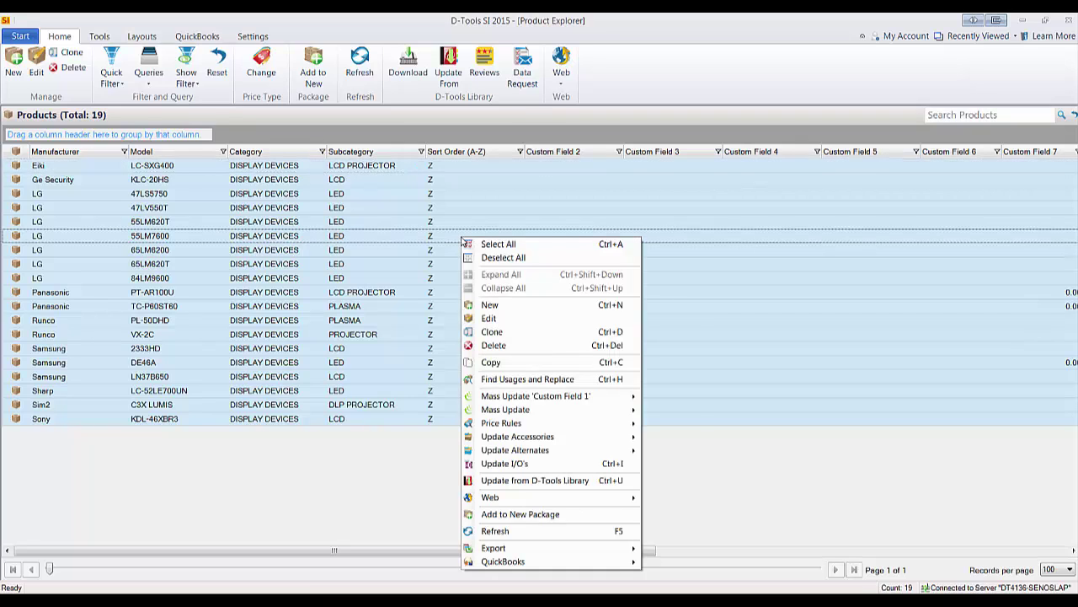
{"action": "mouse_move", "coordinate": [571, 401]}
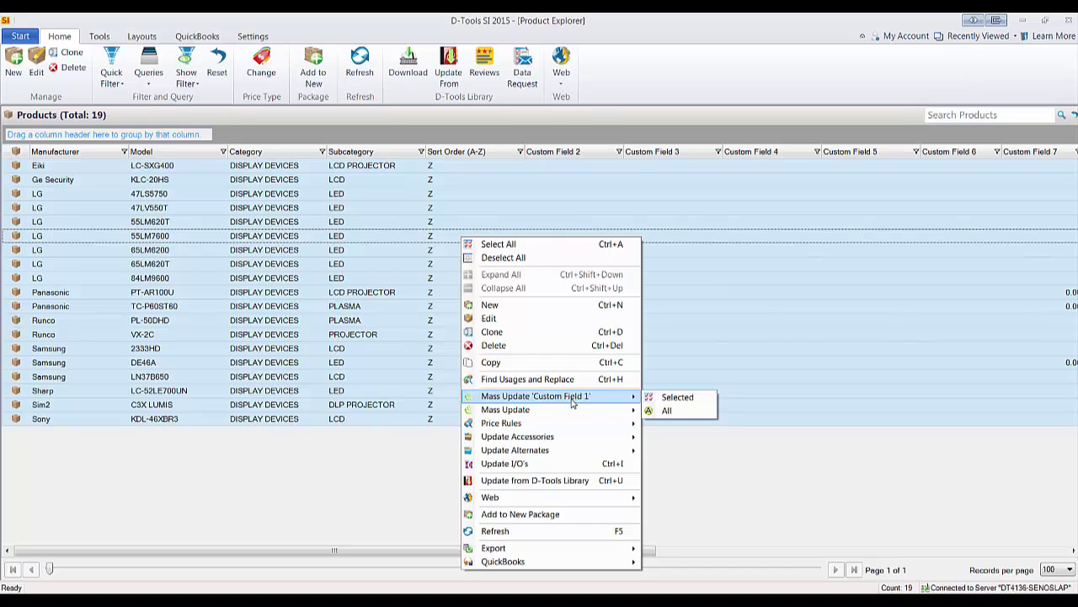
{"action": "left_click", "coordinate": [678, 403]}
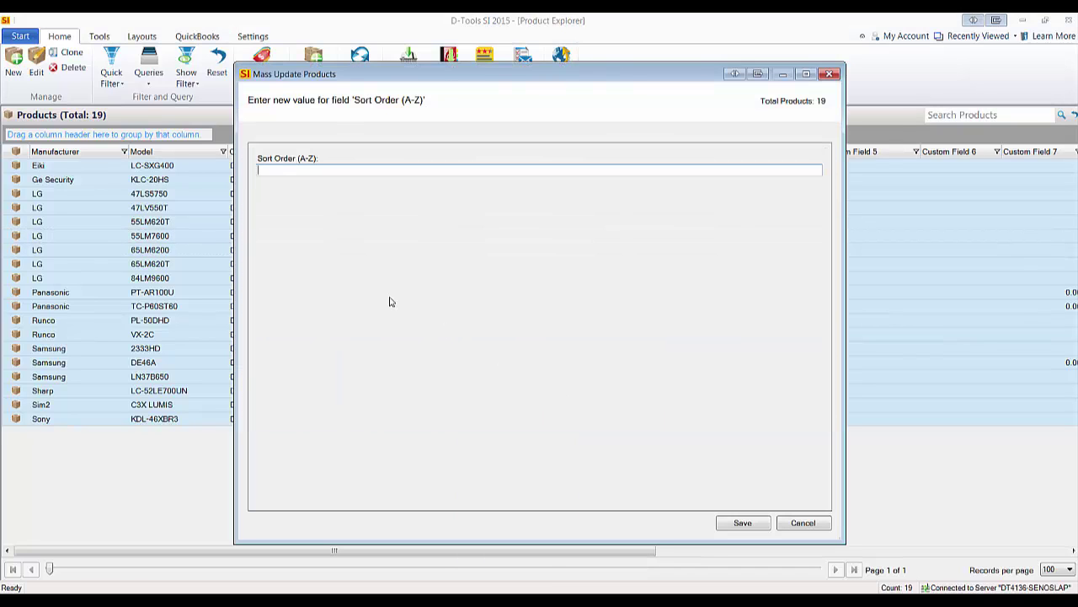
{"action": "type", "text": "A"}
{"action": "left_click", "coordinate": [725, 526]}
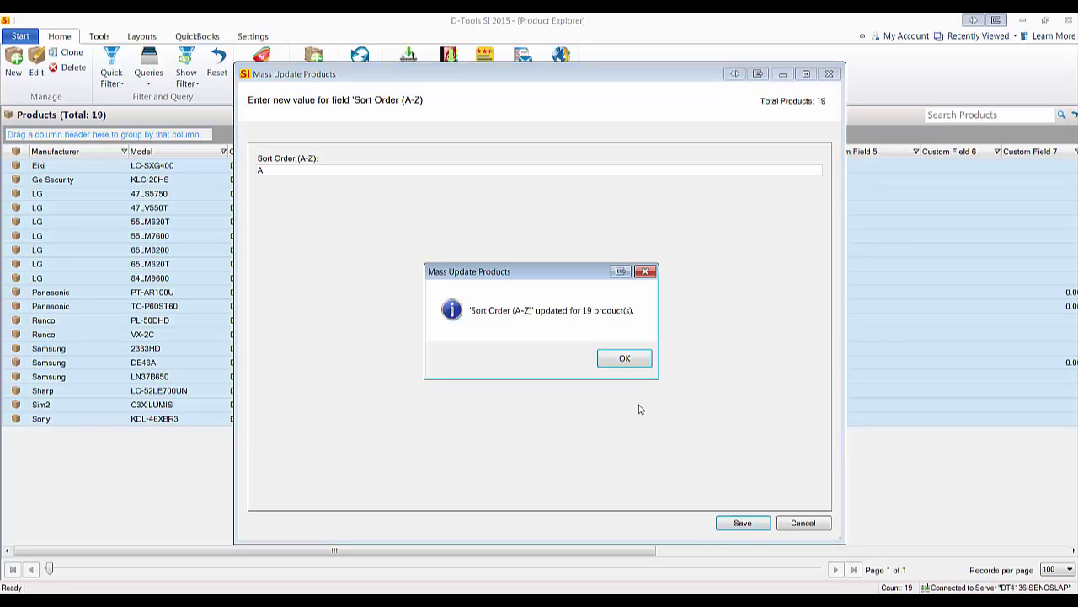
{"action": "left_click", "coordinate": [624, 359]}
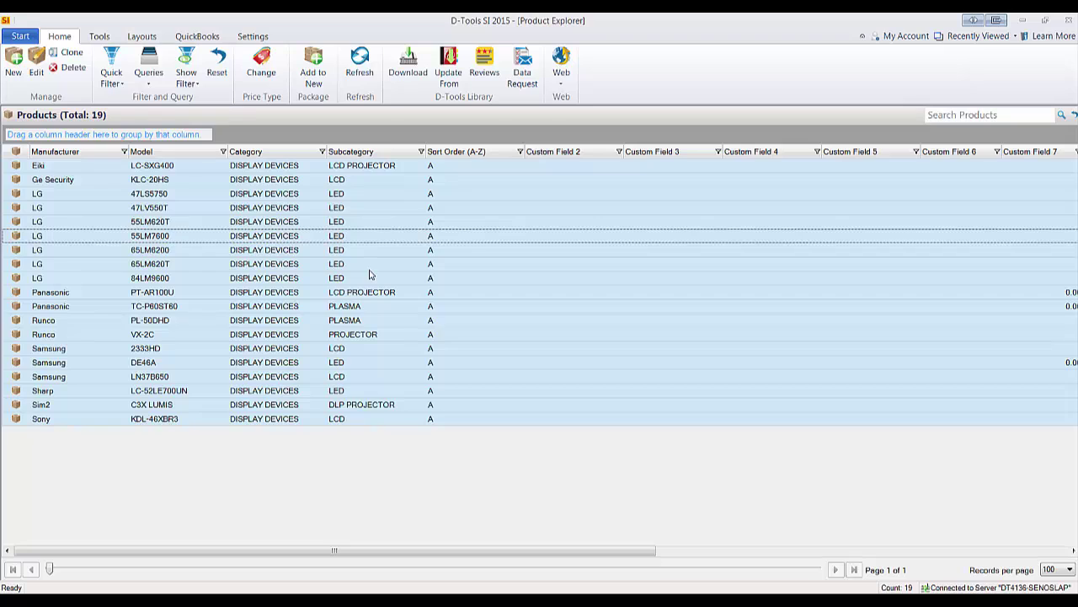
{"action": "key", "text": "ctrl+Home"}
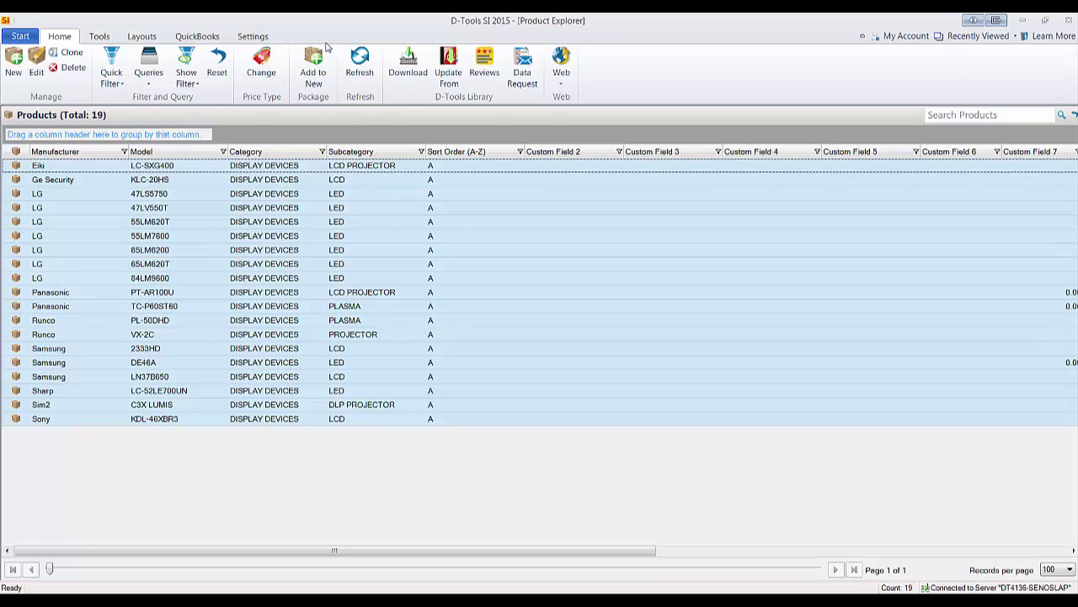
Step: Launch the Standard Report Designer from the Start menu and maximize its window
{"action": "left_click", "coordinate": [20, 36]}
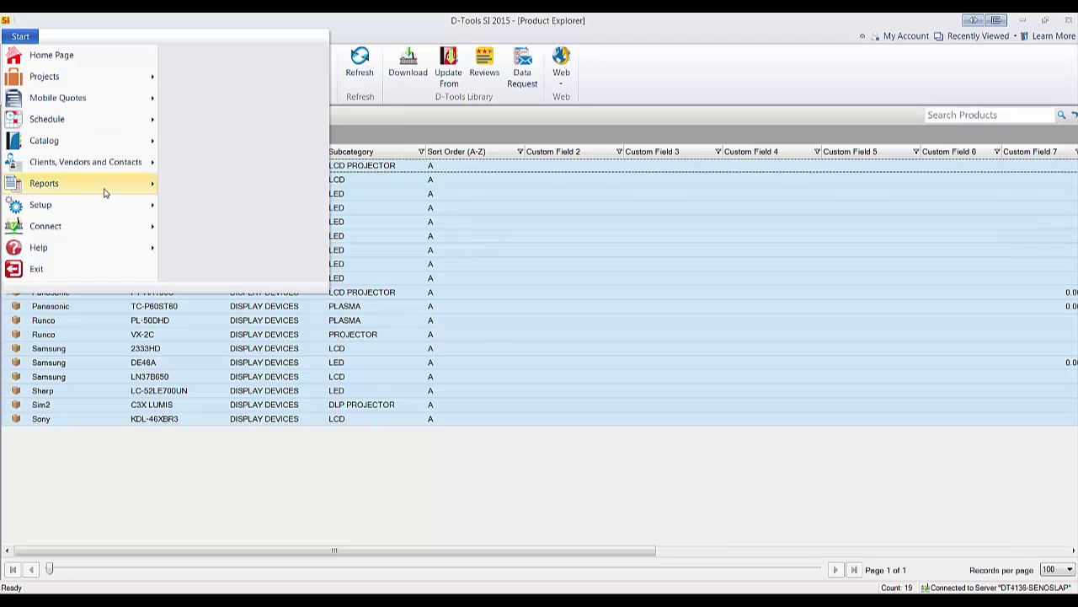
{"action": "mouse_move", "coordinate": [96, 193]}
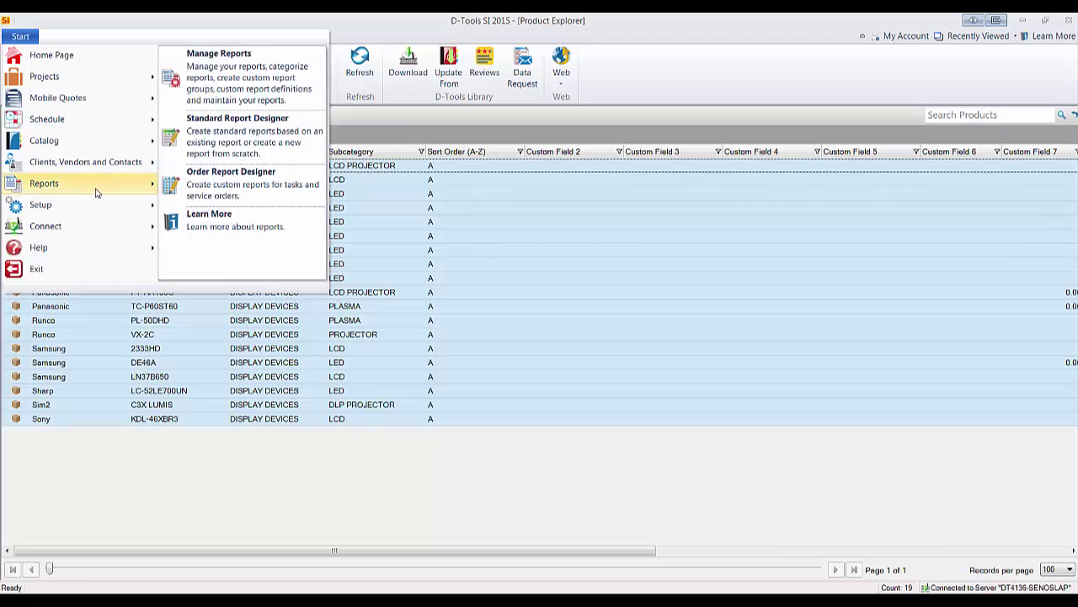
{"action": "left_click", "coordinate": [244, 137]}
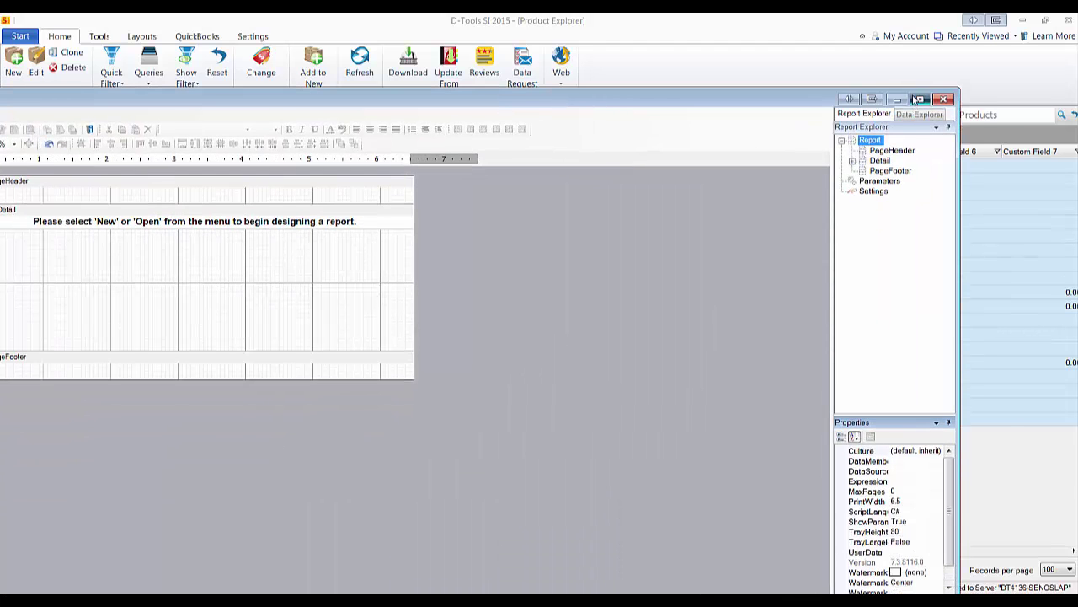
{"action": "left_click", "coordinate": [920, 99]}
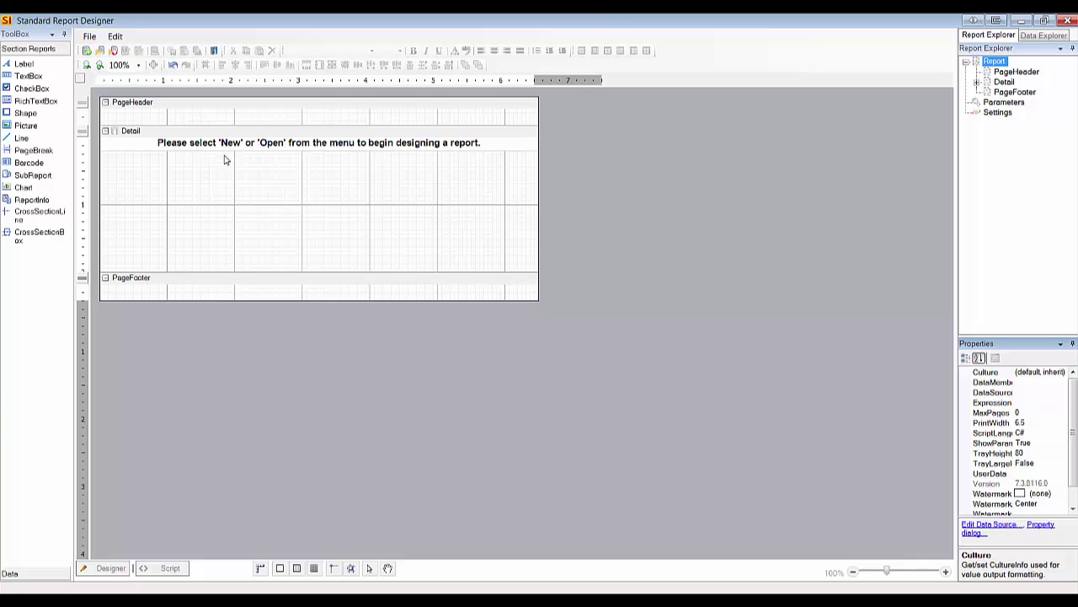
Step: Begin a new report based on the existing Proposal report and reach the naming page
{"action": "left_click", "coordinate": [87, 52]}
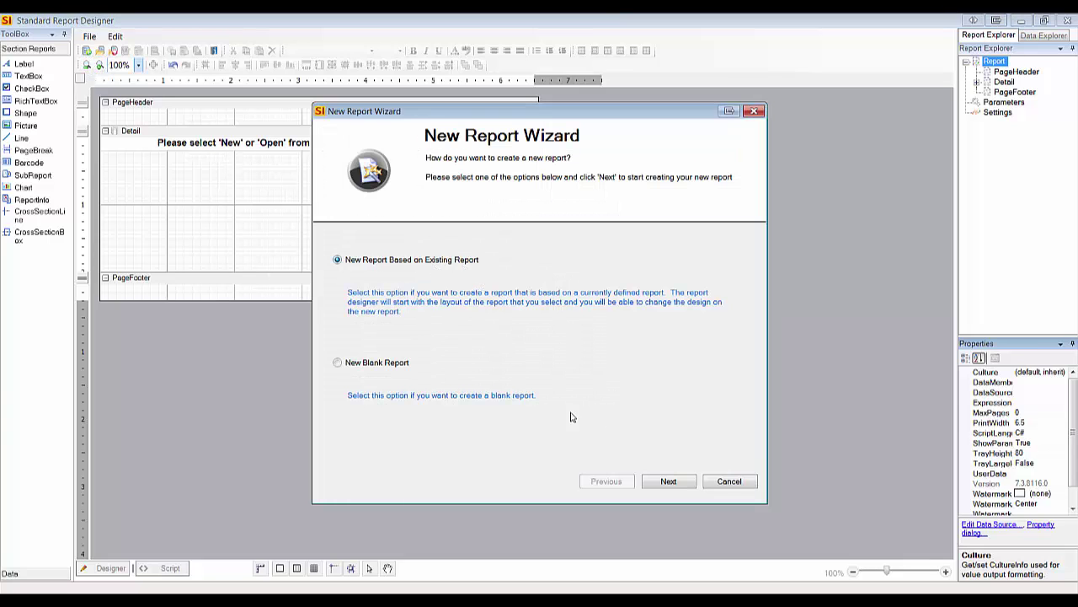
{"action": "left_click", "coordinate": [669, 481]}
{"action": "left_click", "coordinate": [493, 371]}
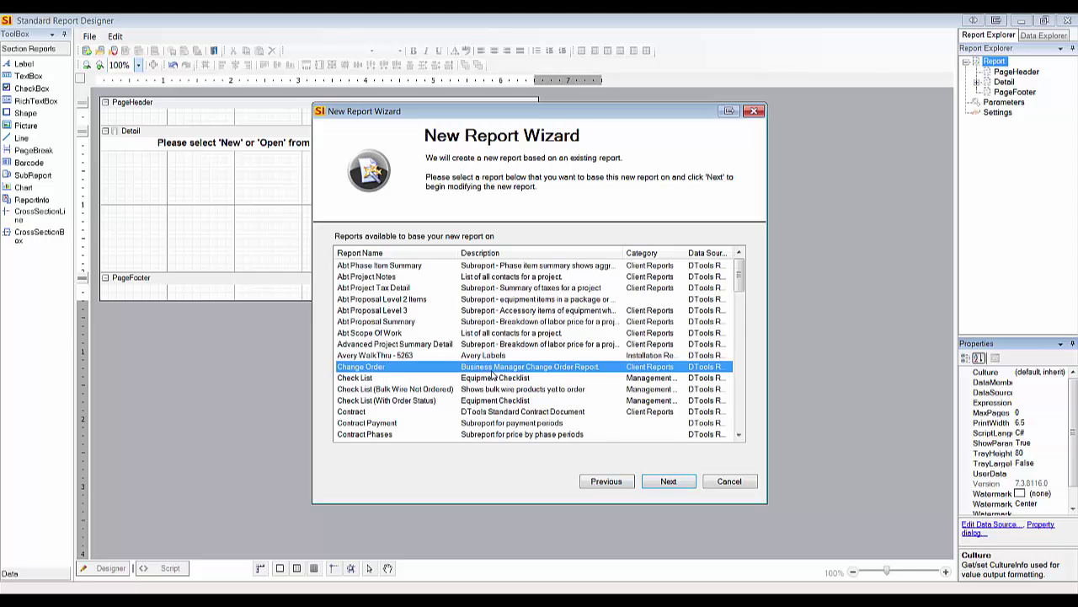
{"action": "scroll", "coordinate": [492, 376], "scroll_direction": "down", "scroll_amount": 12}
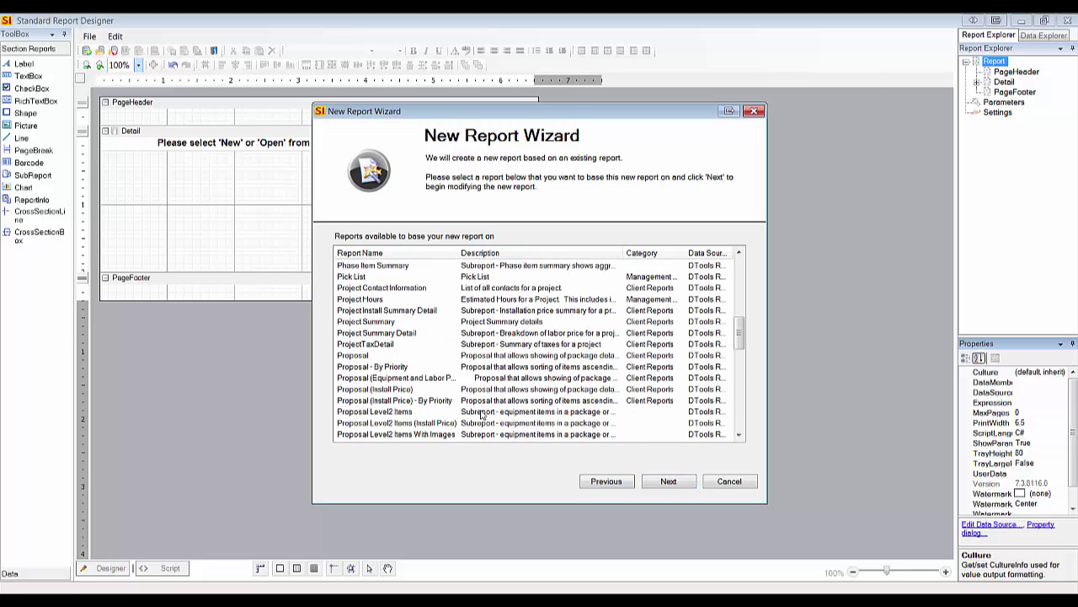
{"action": "left_click", "coordinate": [362, 356]}
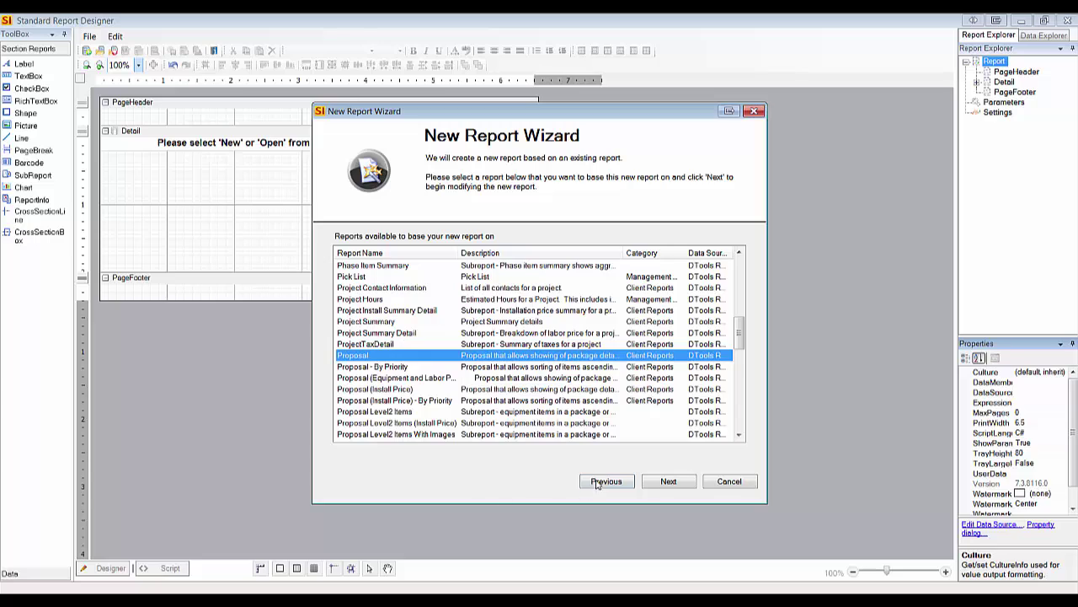
{"action": "left_click", "coordinate": [662, 484]}
{"action": "left_click", "coordinate": [371, 275]}
Step: Name the report 'Proposal By Priority A' and replace its description with 'Use custom field 2 to…' text
{"action": "type", "text": "Proposal By PA"}
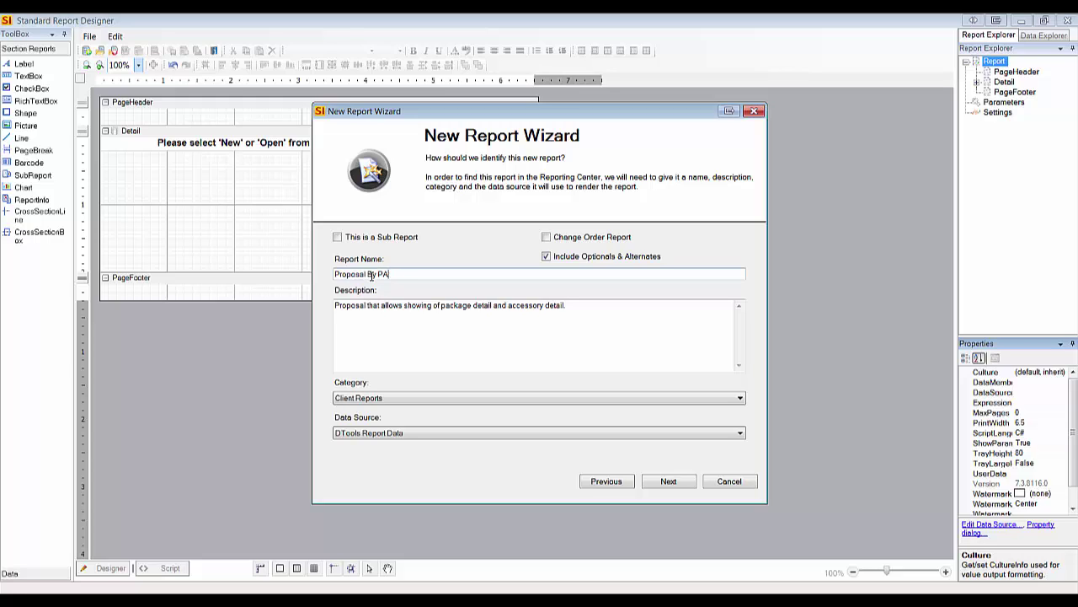
{"action": "type", "text": "rioiority A"}
{"action": "left_click", "coordinate": [588, 320]}
{"action": "left_click_drag", "start_coordinate": [605, 312], "coordinate": [240, 328]}
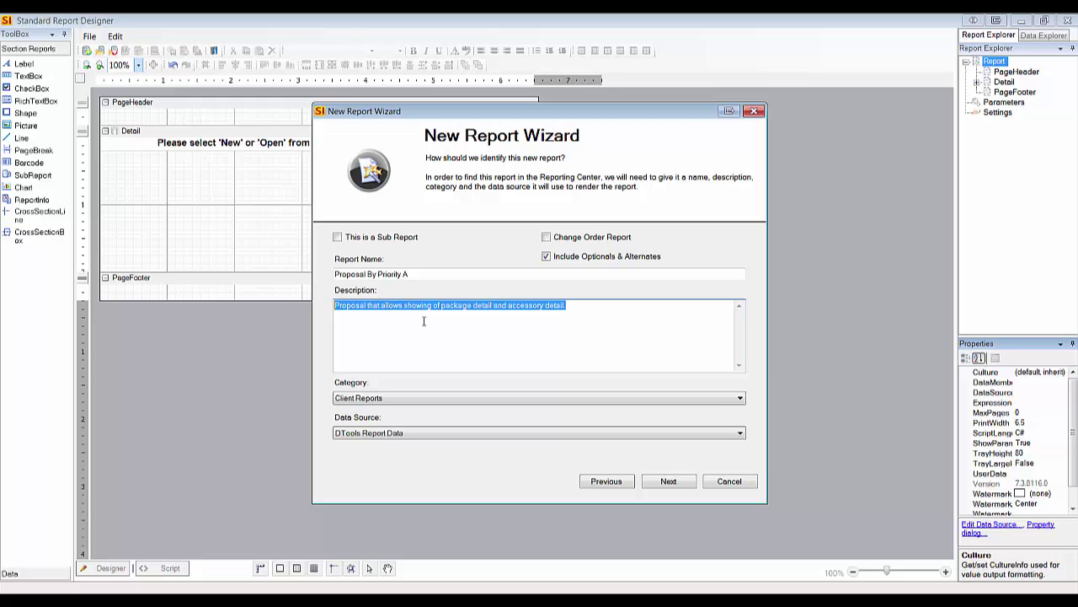
{"action": "type", "text": "Use custo"}
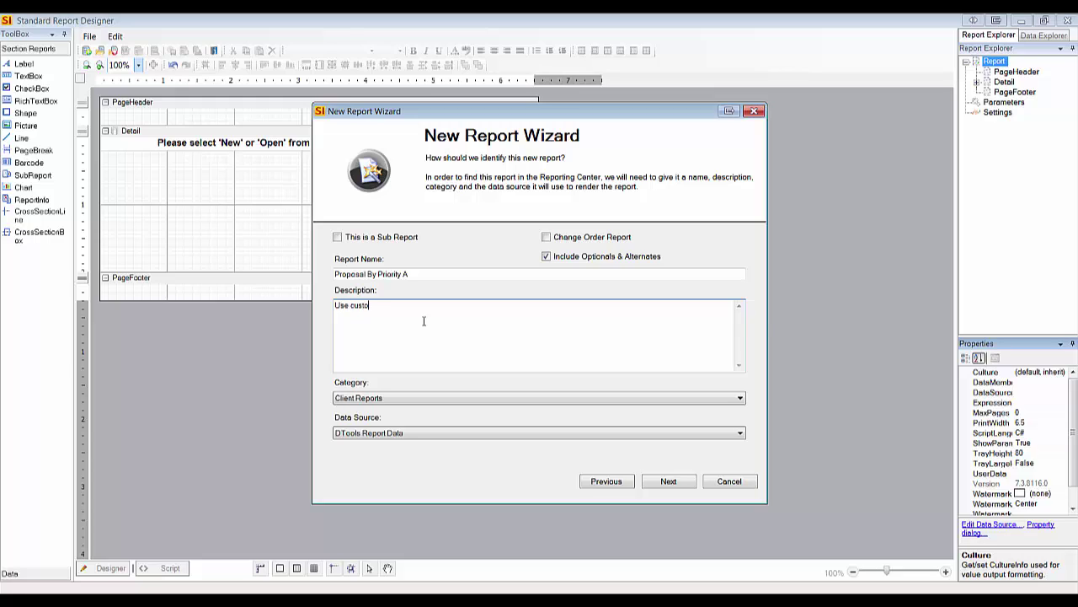
{"action": "type", "text": "m field 2 to kdsjkldfjadfkljas"}
{"action": "left_click", "coordinate": [665, 482]}
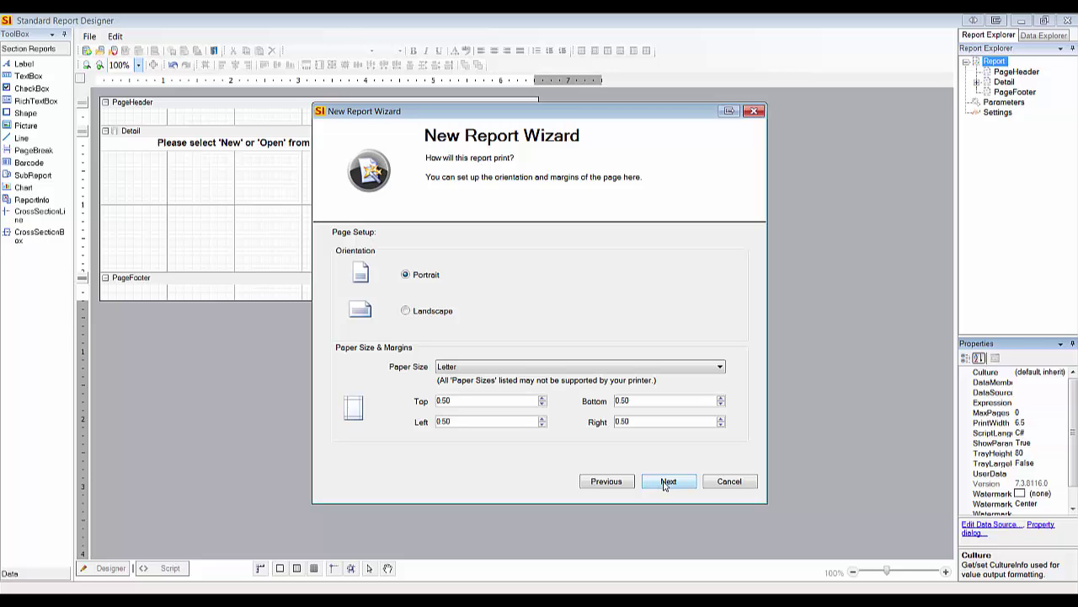
Step: Keep the default page setup and sorting/filtering settings, moving on to required groupings
{"action": "left_click", "coordinate": [666, 484]}
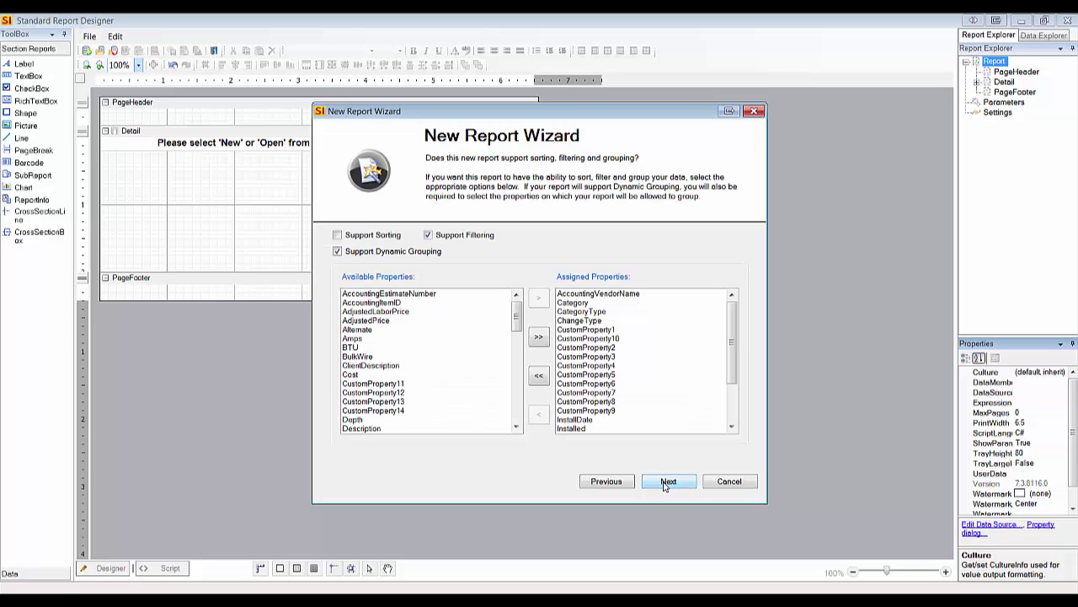
{"action": "left_click", "coordinate": [666, 484]}
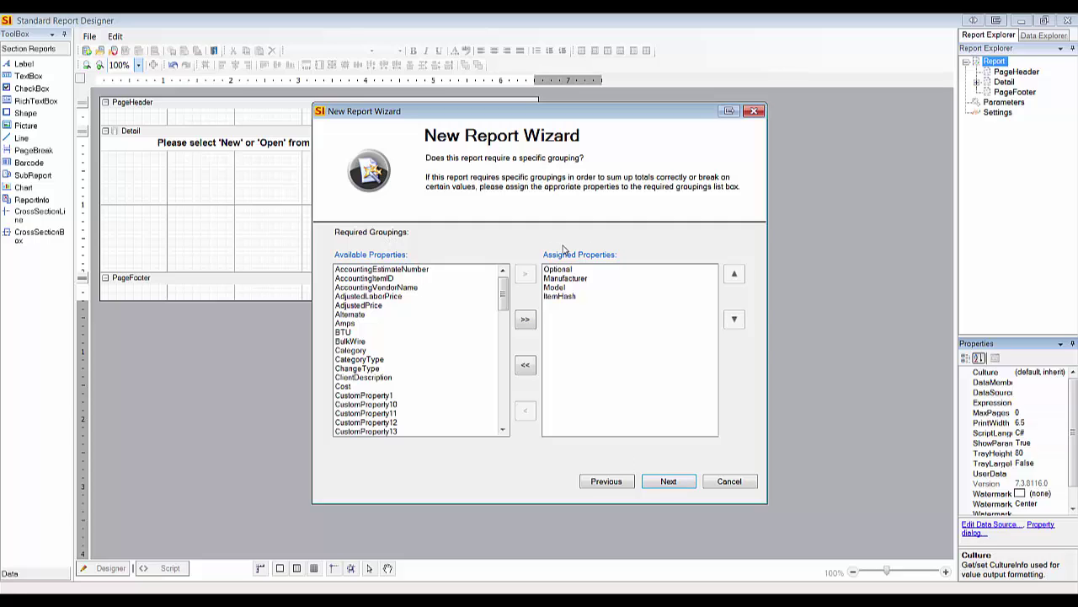
Step: Remove ItemHash, Model and Manufacturer from the required groupings, keeping only Optional
{"action": "left_click", "coordinate": [561, 297]}
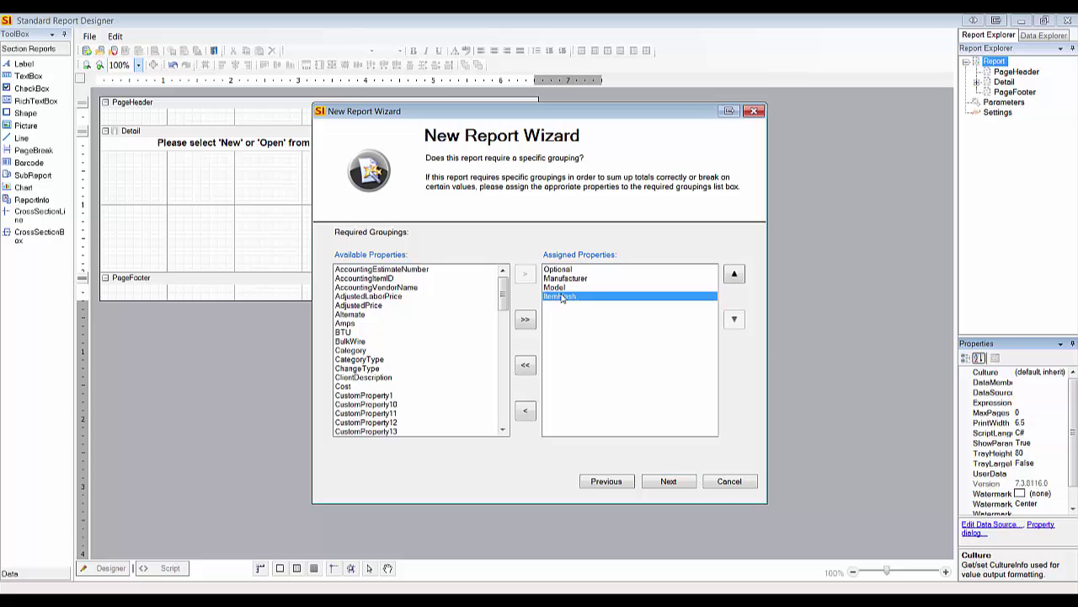
{"action": "left_click", "coordinate": [526, 412]}
{"action": "left_click", "coordinate": [558, 288]}
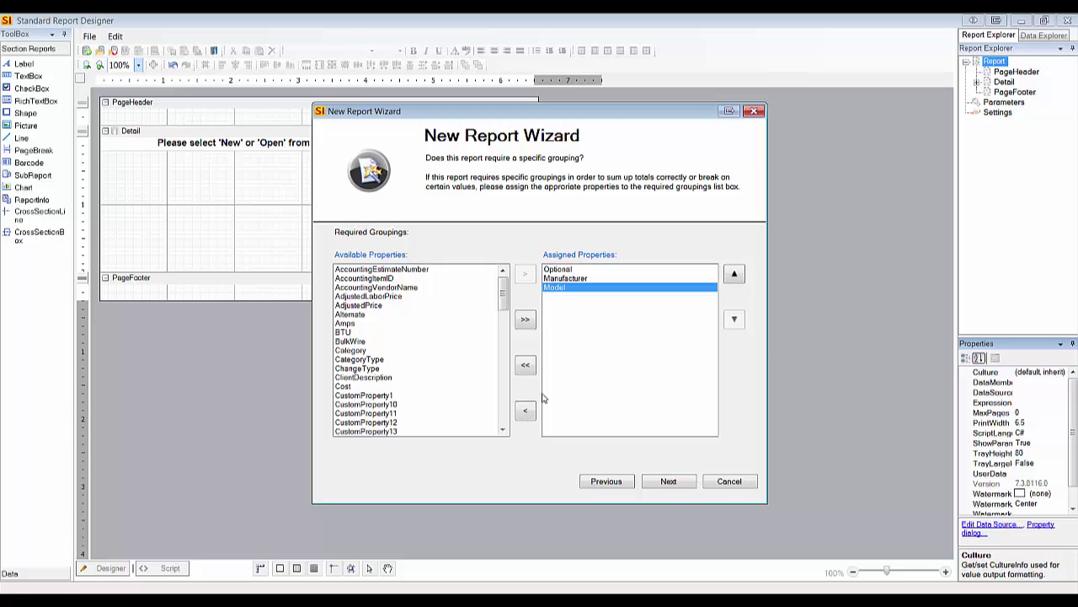
{"action": "left_click", "coordinate": [525, 412]}
{"action": "left_click", "coordinate": [578, 281]}
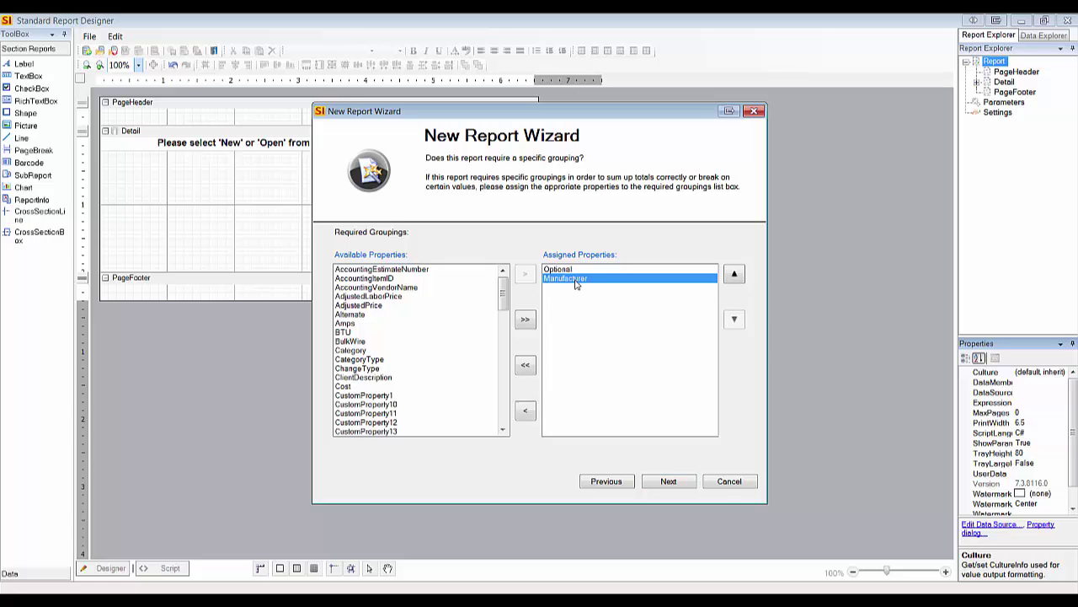
{"action": "left_click", "coordinate": [525, 412]}
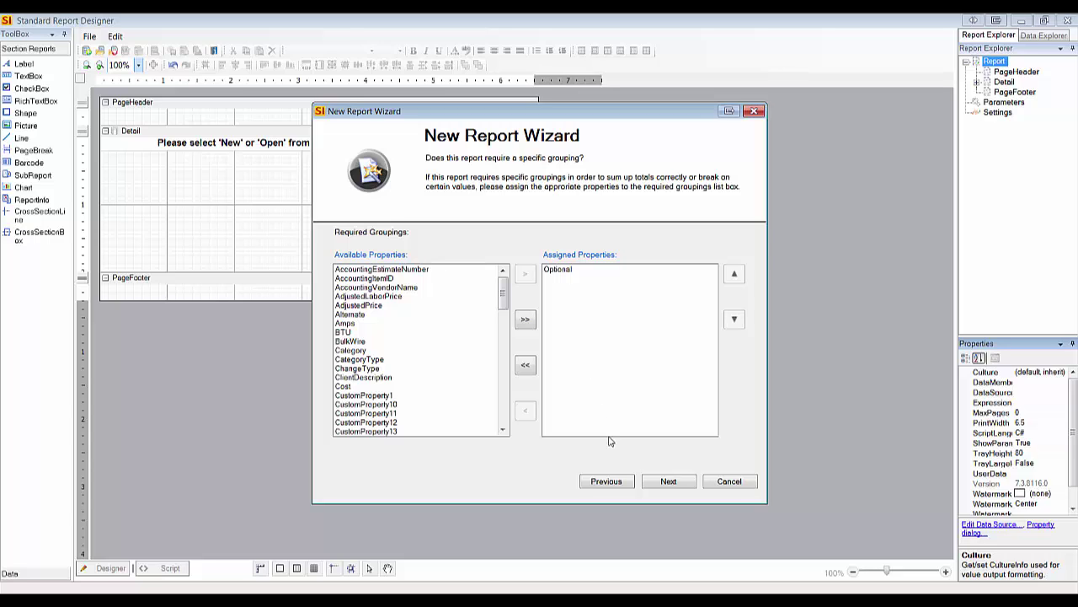
{"action": "left_click", "coordinate": [668, 482]}
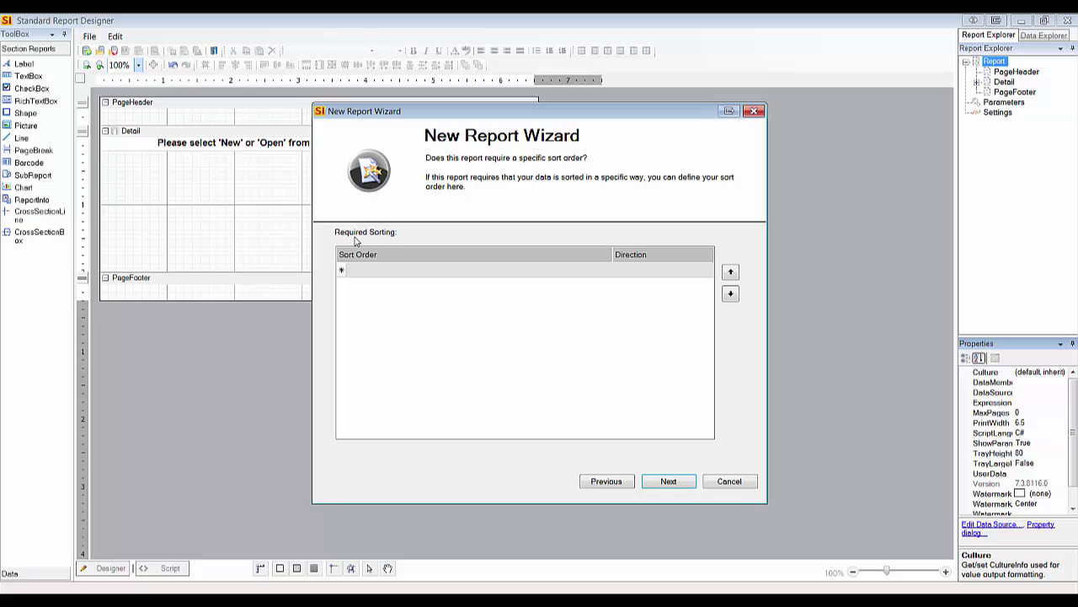
{"action": "left_click", "coordinate": [595, 483]}
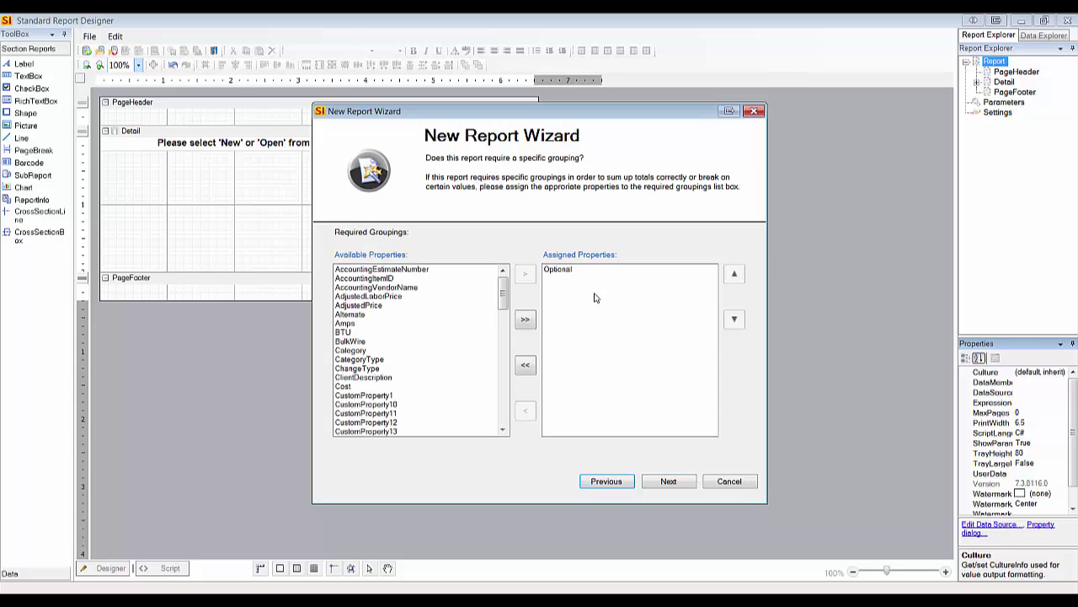
{"action": "left_click", "coordinate": [669, 483]}
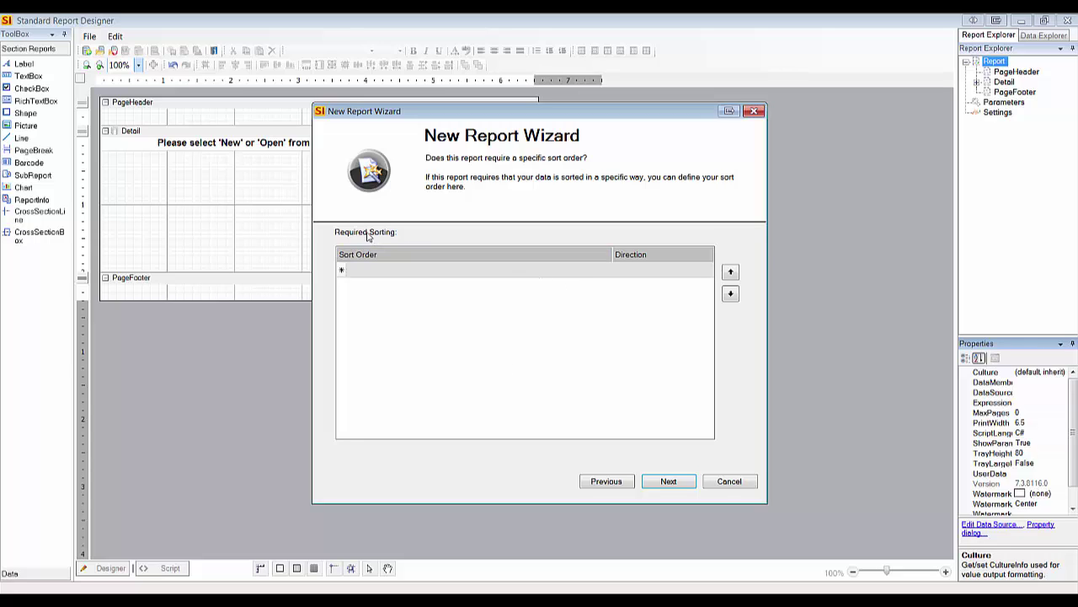
Step: Add ascending sort rows for CustomProperty2 first, then Manufacturer
{"action": "left_click", "coordinate": [602, 271]}
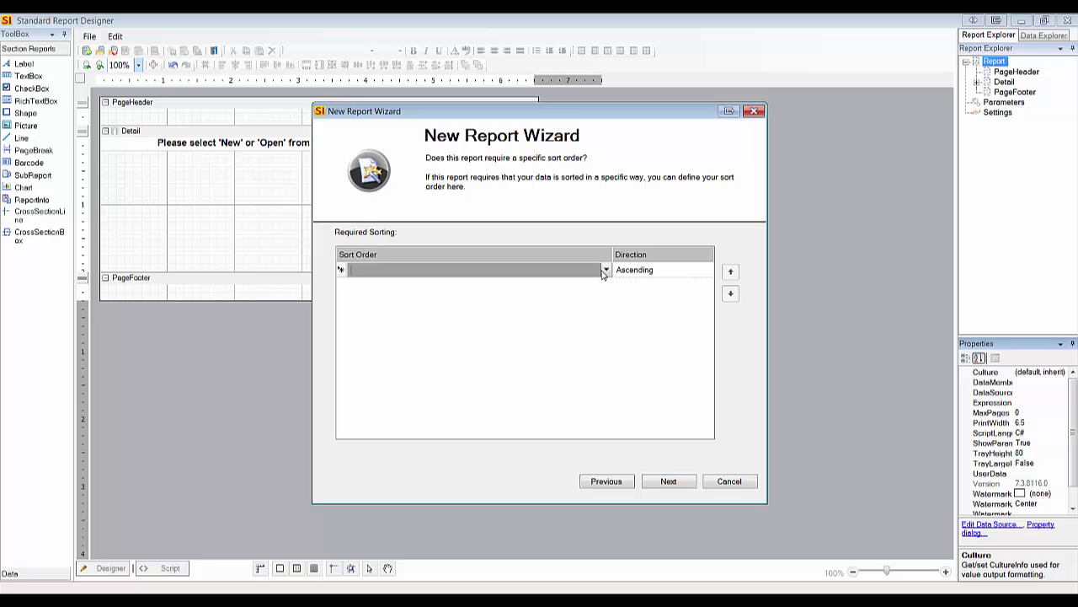
{"action": "left_click", "coordinate": [605, 271]}
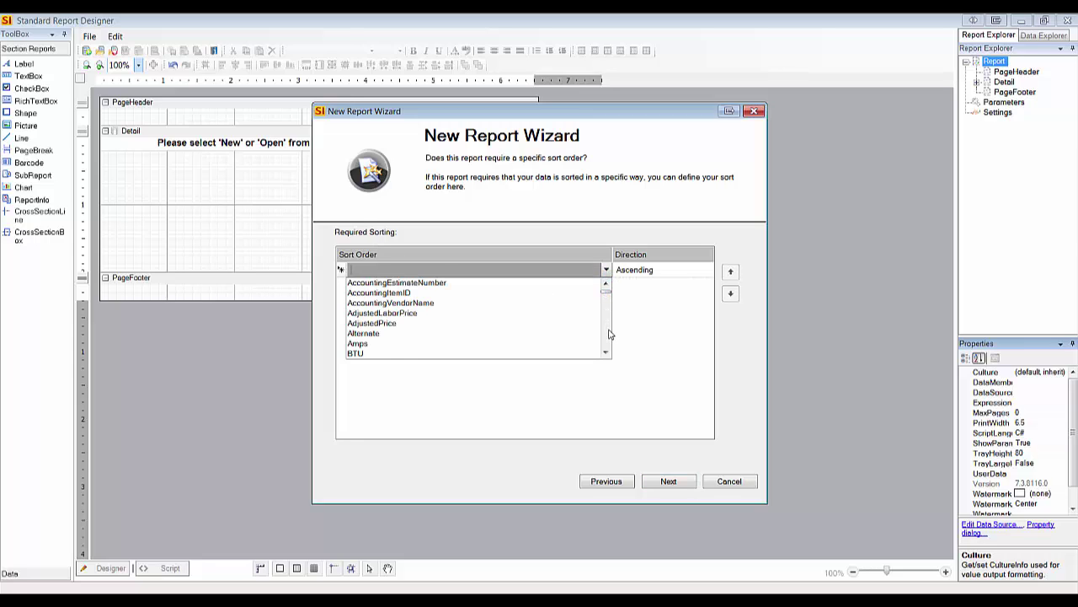
{"action": "key", "text": "c"}
{"action": "scroll", "coordinate": [566, 333], "scroll_direction": "down", "scroll_amount": 6}
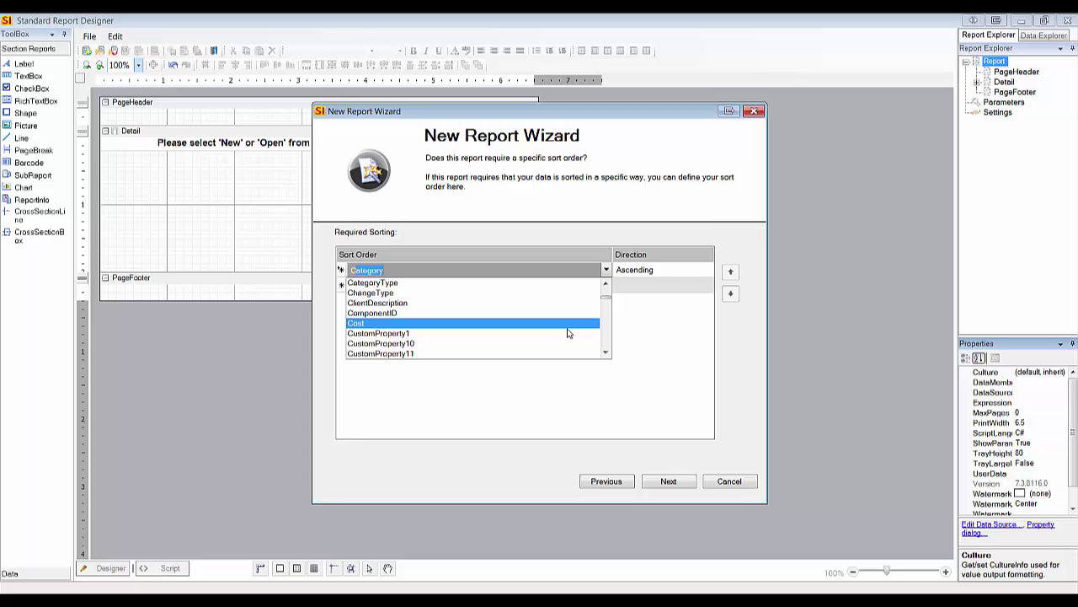
{"action": "scroll", "coordinate": [467, 347], "scroll_direction": "down", "scroll_amount": 2}
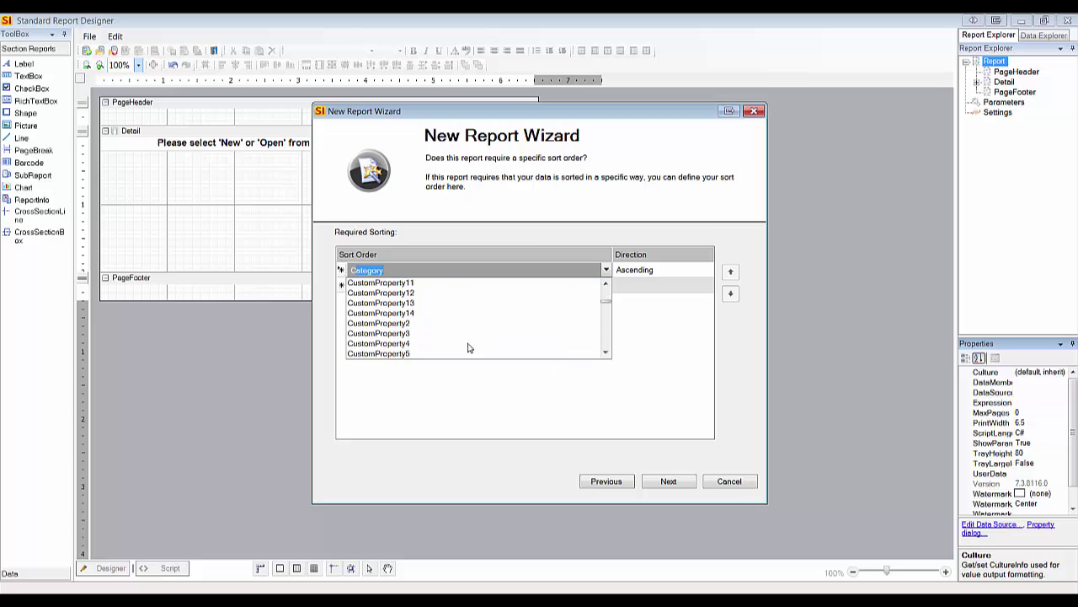
{"action": "left_click", "coordinate": [383, 323]}
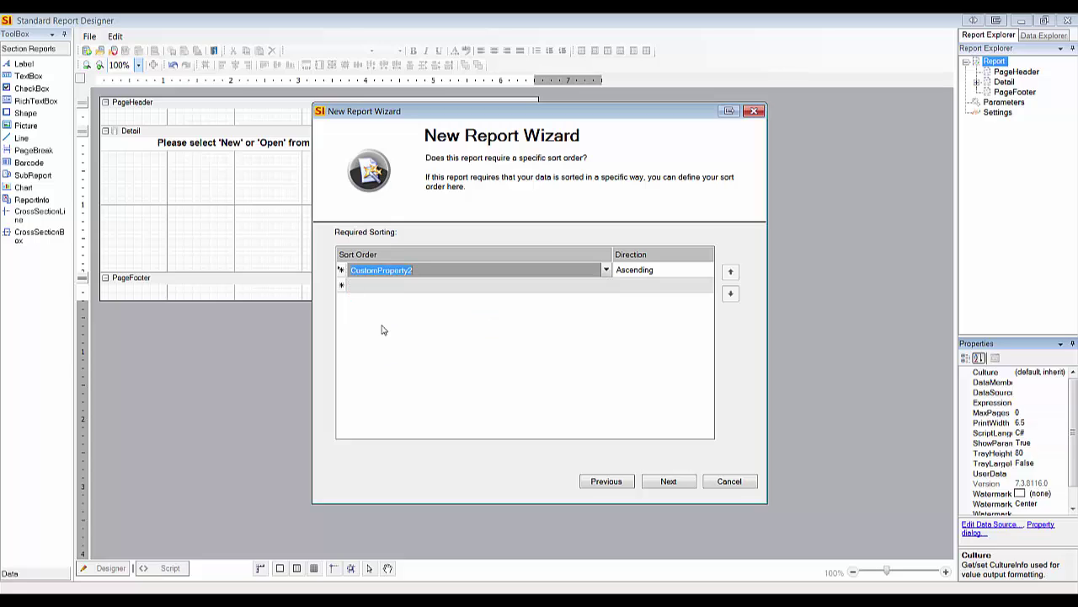
{"action": "left_click", "coordinate": [606, 287]}
{"action": "left_click", "coordinate": [608, 288]}
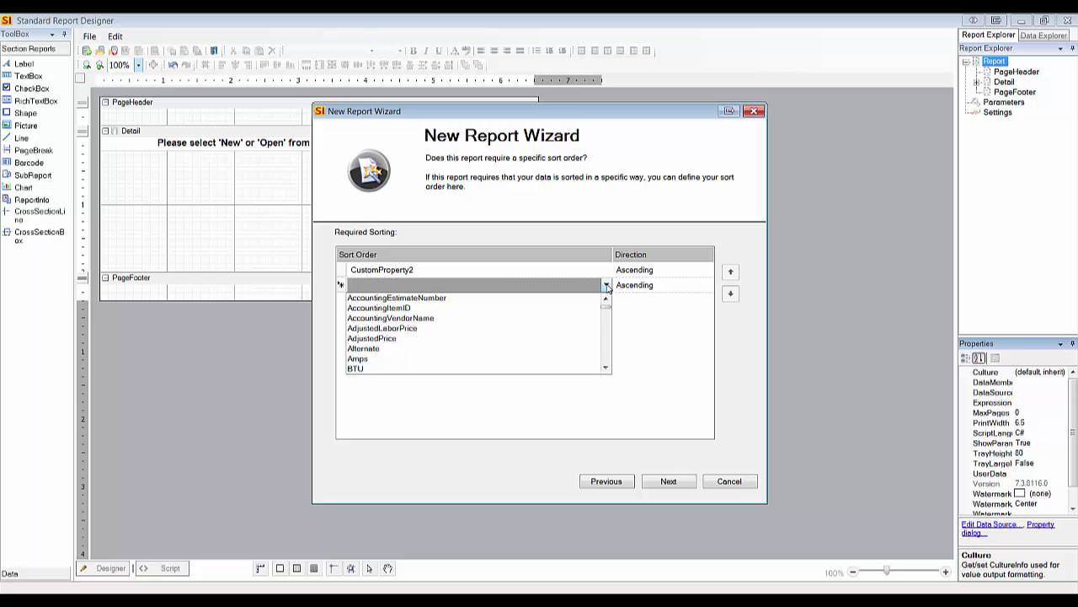
{"action": "key", "text": "m"}
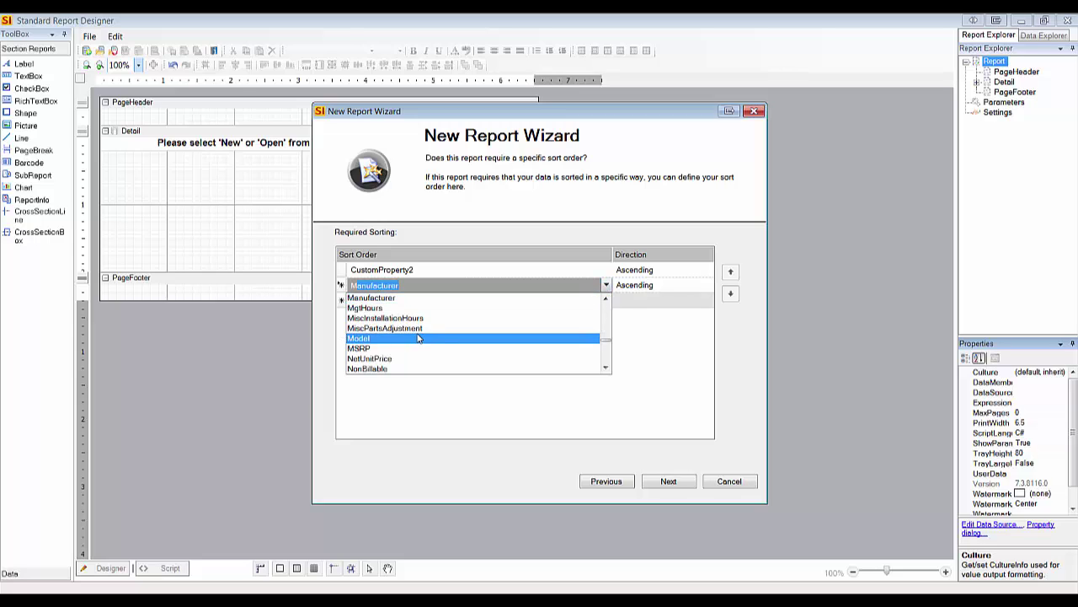
{"action": "left_click", "coordinate": [396, 298]}
Step: Add Model and ItemHash as the third and fourth sort rows, then advance to the summary
{"action": "left_click", "coordinate": [606, 300]}
{"action": "left_click", "coordinate": [607, 300]}
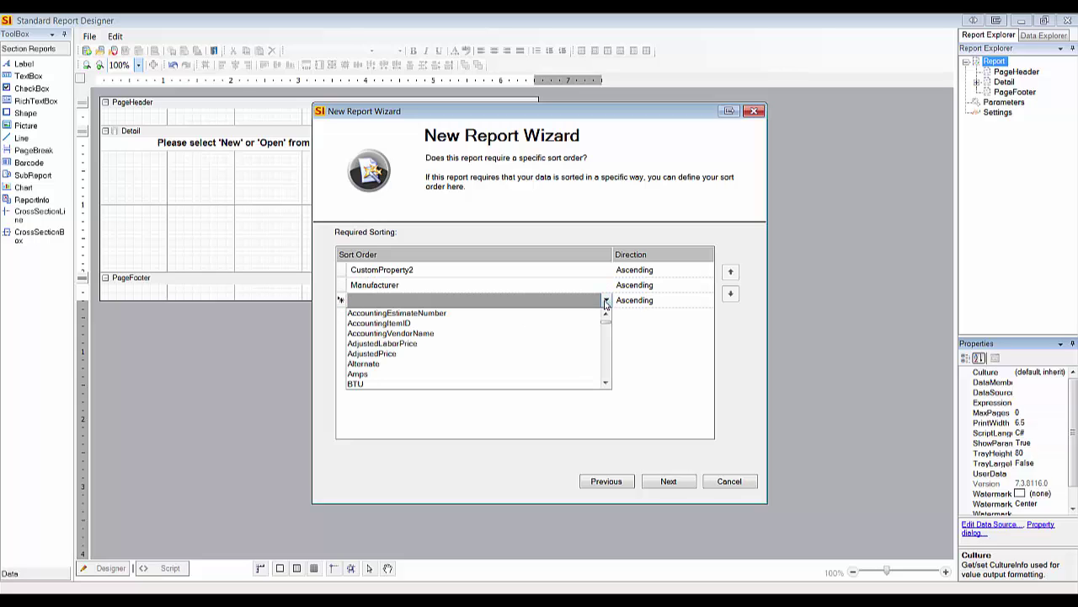
{"action": "key", "text": "Up"}
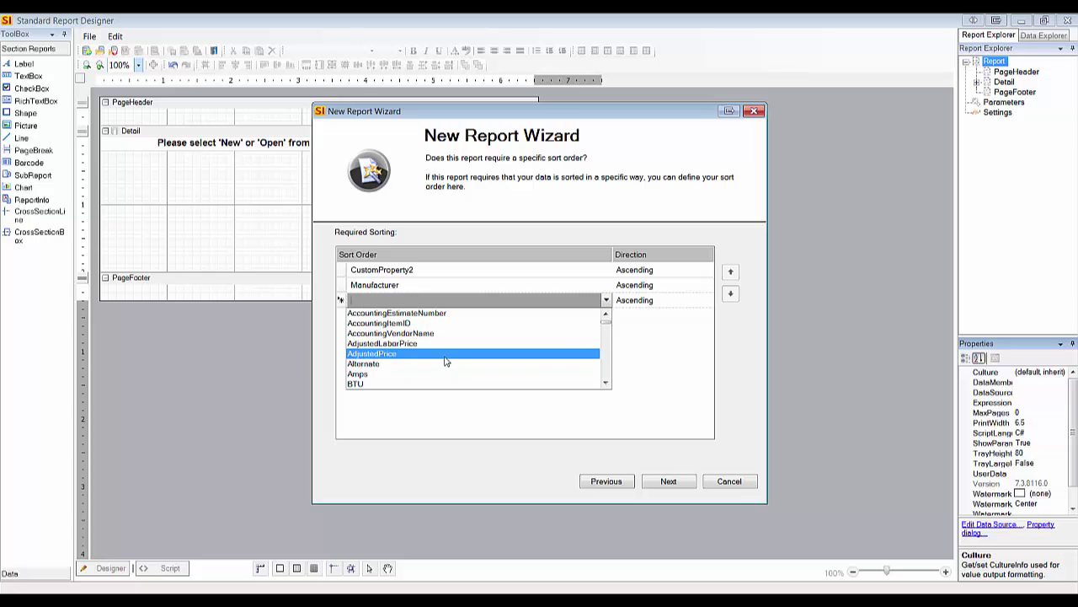
{"action": "key", "text": "m"}
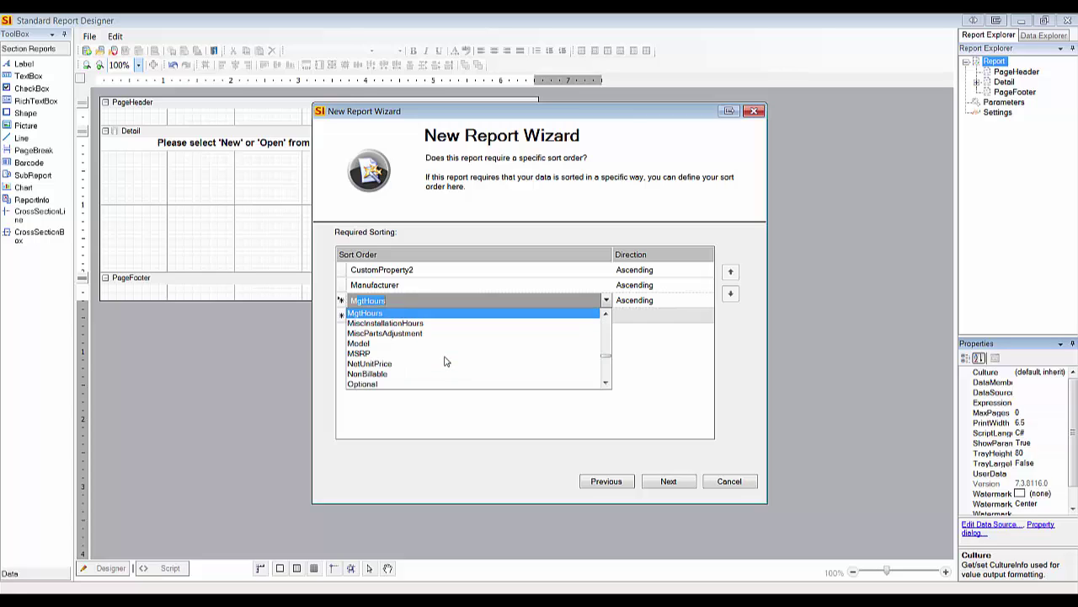
{"action": "left_click", "coordinate": [390, 348]}
{"action": "left_click", "coordinate": [607, 316]}
{"action": "left_click", "coordinate": [607, 316]}
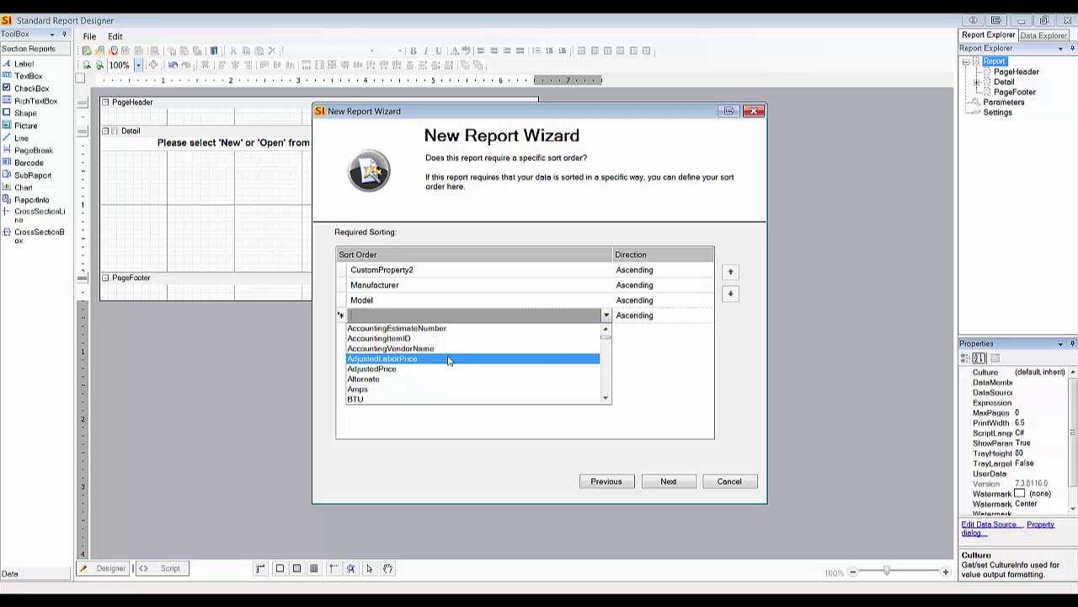
{"action": "scroll", "coordinate": [449, 361], "scroll_direction": "down", "scroll_amount": 5}
{"action": "left_click", "coordinate": [402, 398]}
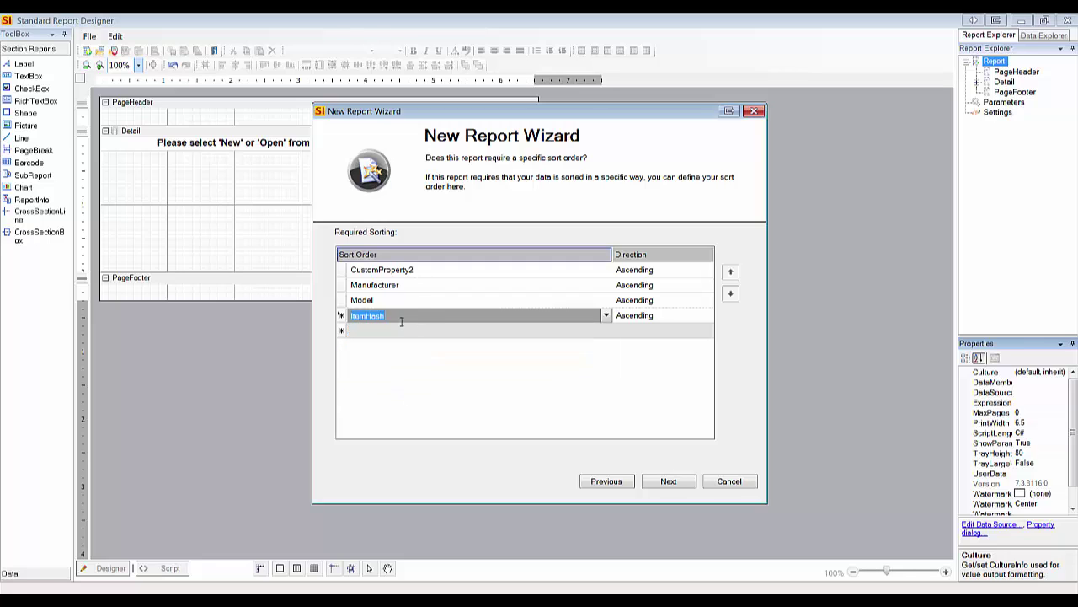
{"action": "left_click", "coordinate": [663, 486]}
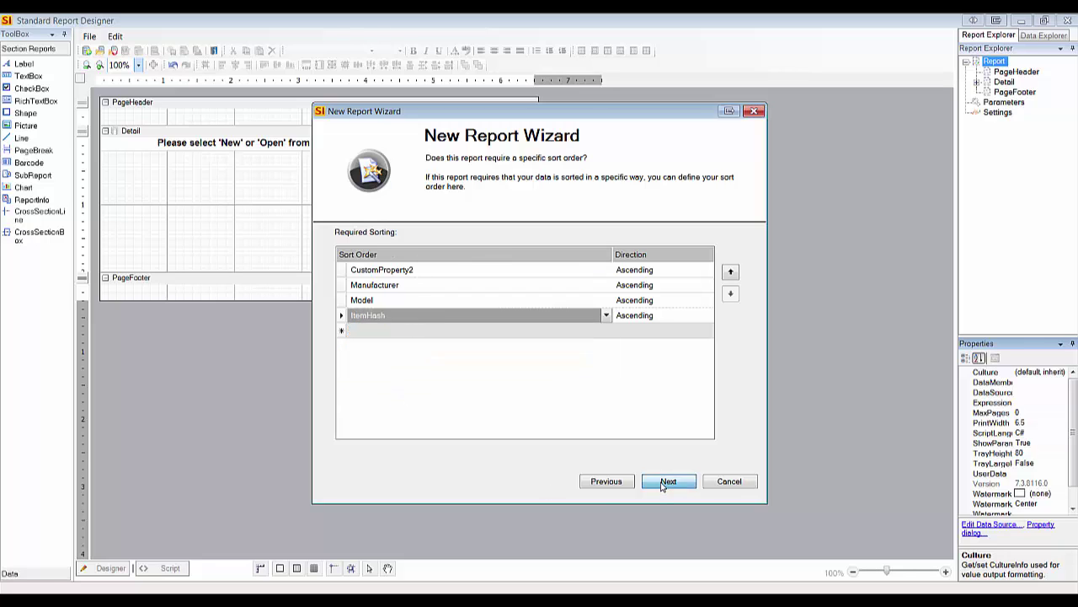
{"action": "left_click", "coordinate": [667, 482]}
{"action": "left_click", "coordinate": [669, 484]}
Step: Finish the wizard and review the generated Proposal By Priority A layout, then return to the top
{"action": "left_click", "coordinate": [668, 482]}
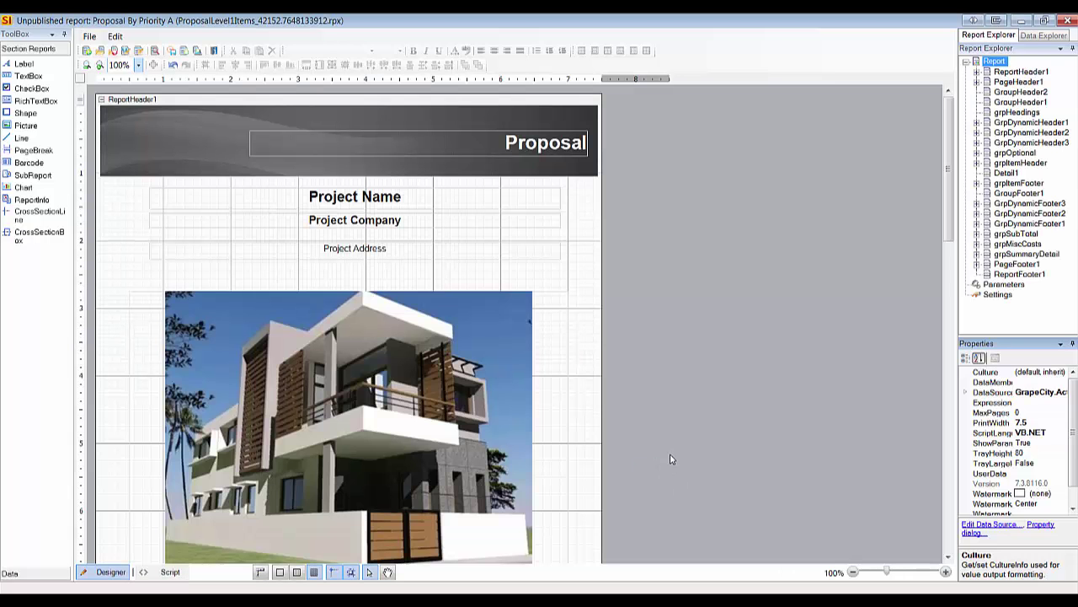
{"action": "scroll", "coordinate": [578, 324], "scroll_direction": "down", "scroll_amount": 10}
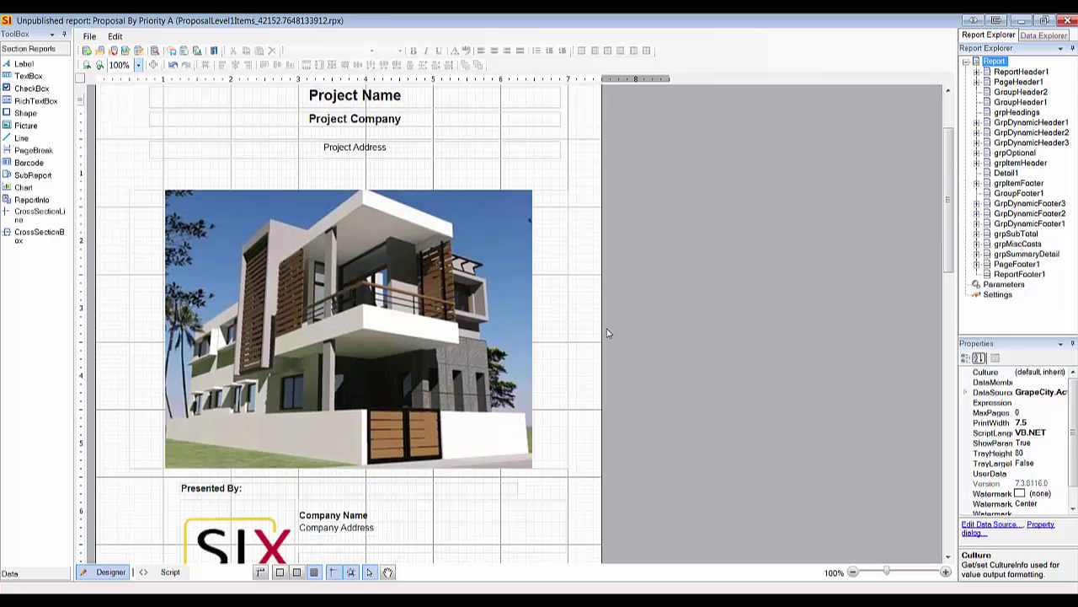
{"action": "scroll", "coordinate": [533, 398], "scroll_direction": "down", "scroll_amount": 5}
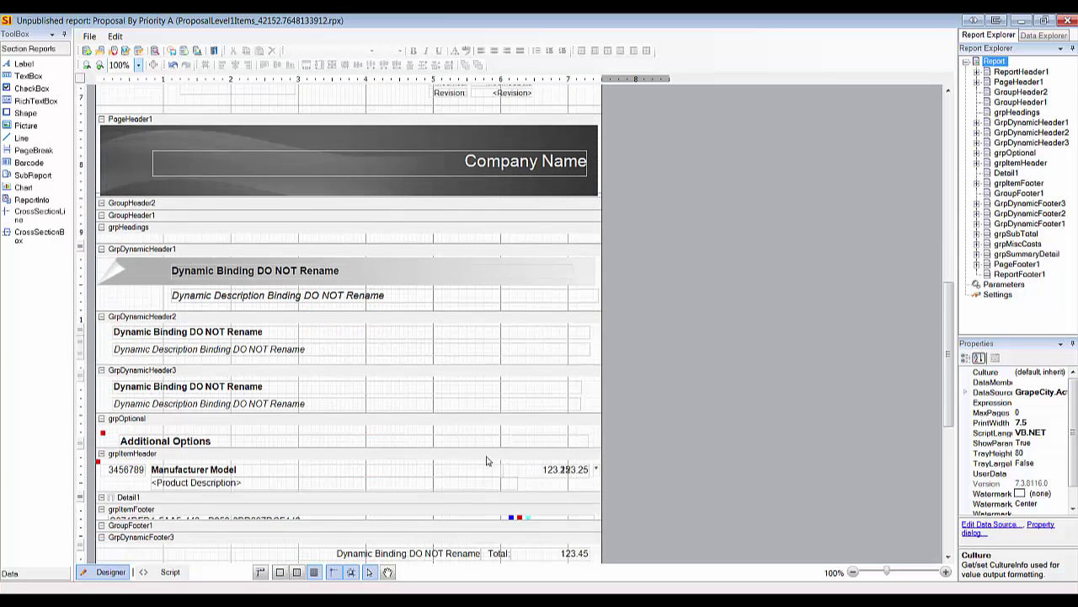
{"action": "scroll", "coordinate": [637, 393], "scroll_direction": "up", "scroll_amount": 10}
{"action": "scroll", "coordinate": [595, 391], "scroll_direction": "up", "scroll_amount": 5}
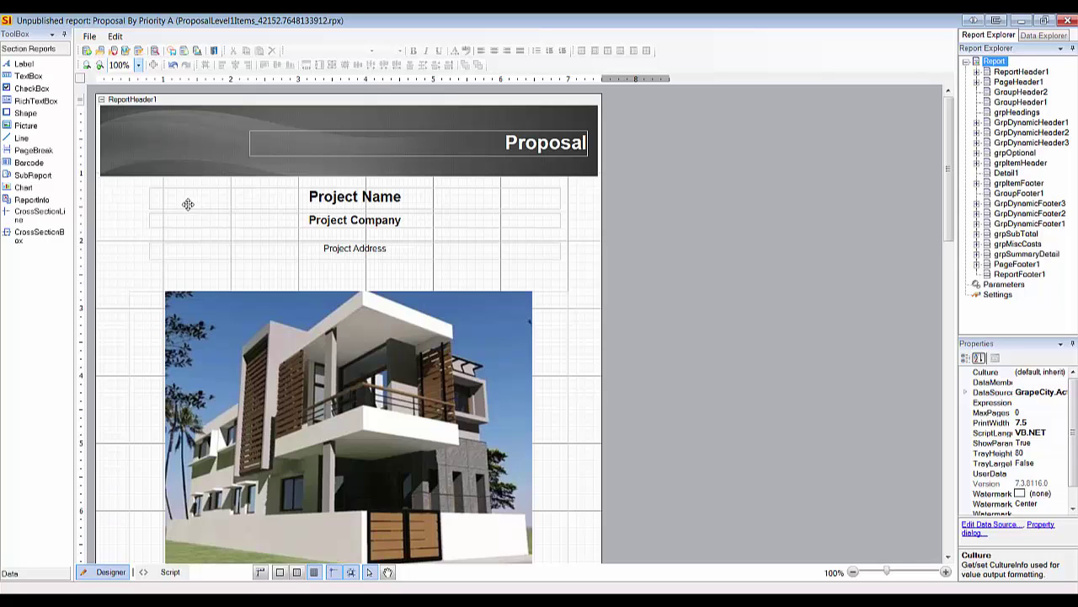
Step: Reopen the report's DTools Report Information wizard at its Sort Order page
{"action": "left_click", "coordinate": [89, 37]}
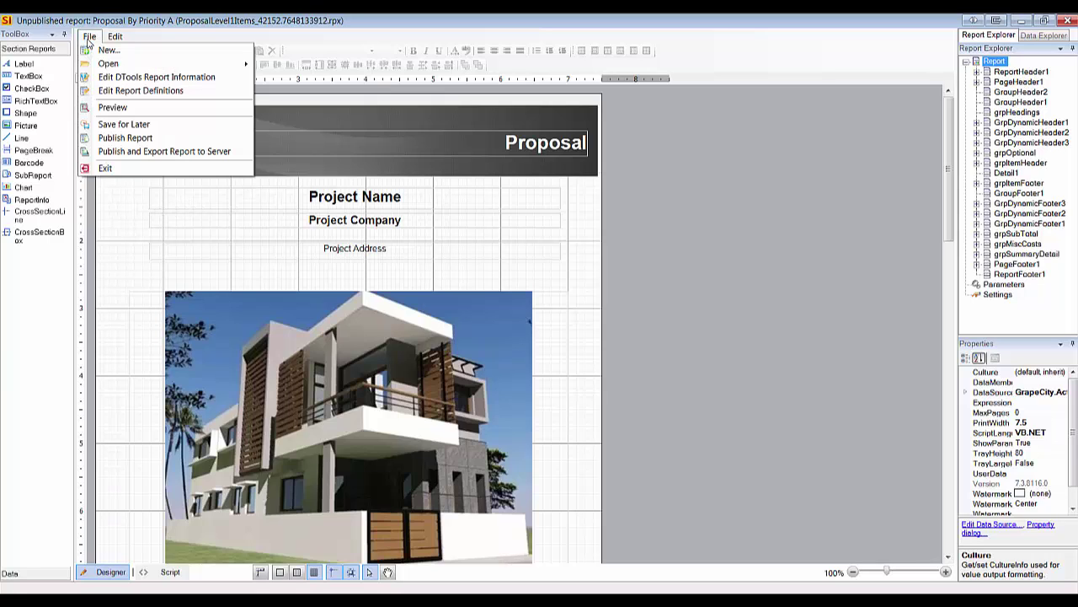
{"action": "left_click", "coordinate": [171, 78]}
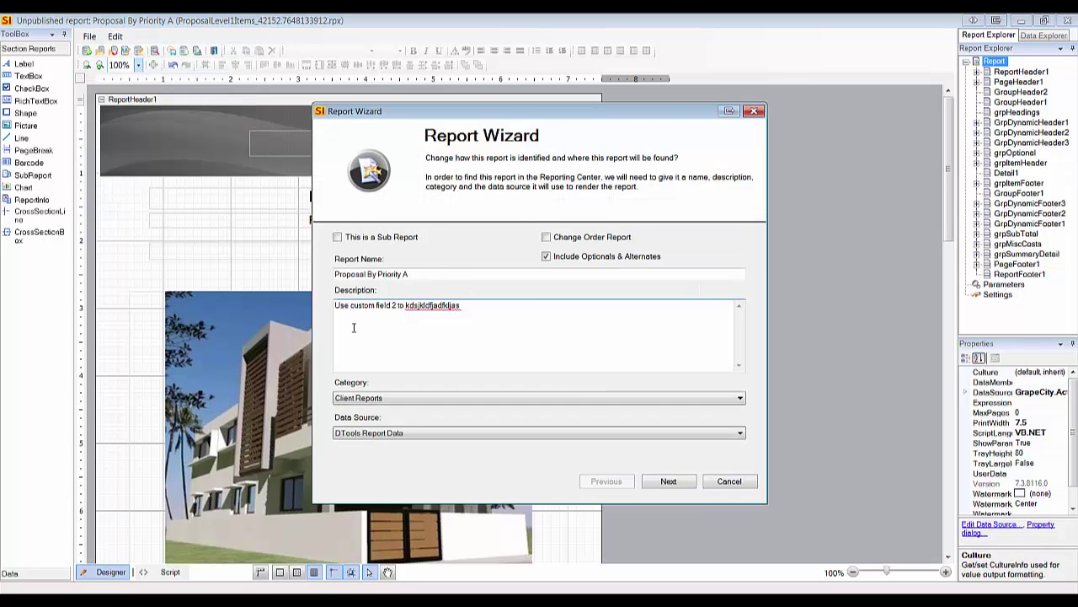
{"action": "left_click", "coordinate": [669, 482]}
{"action": "left_click", "coordinate": [669, 483]}
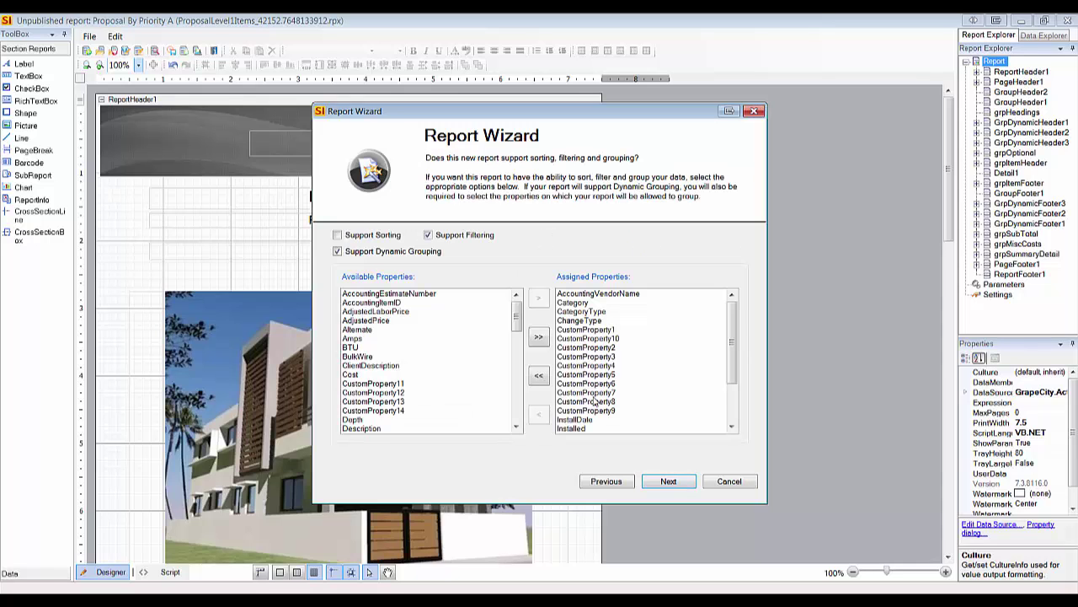
{"action": "left_click", "coordinate": [666, 481]}
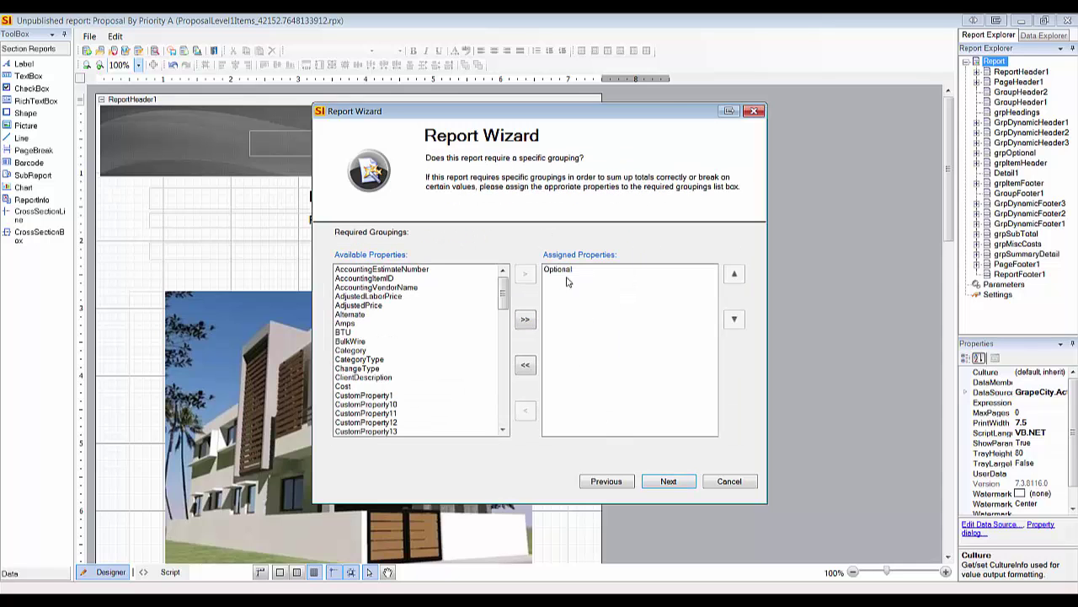
{"action": "left_click", "coordinate": [669, 481]}
Step: Change the first sort field from CustomProperty2 to CustomProperty3 and finish the wizard
{"action": "left_click", "coordinate": [577, 270]}
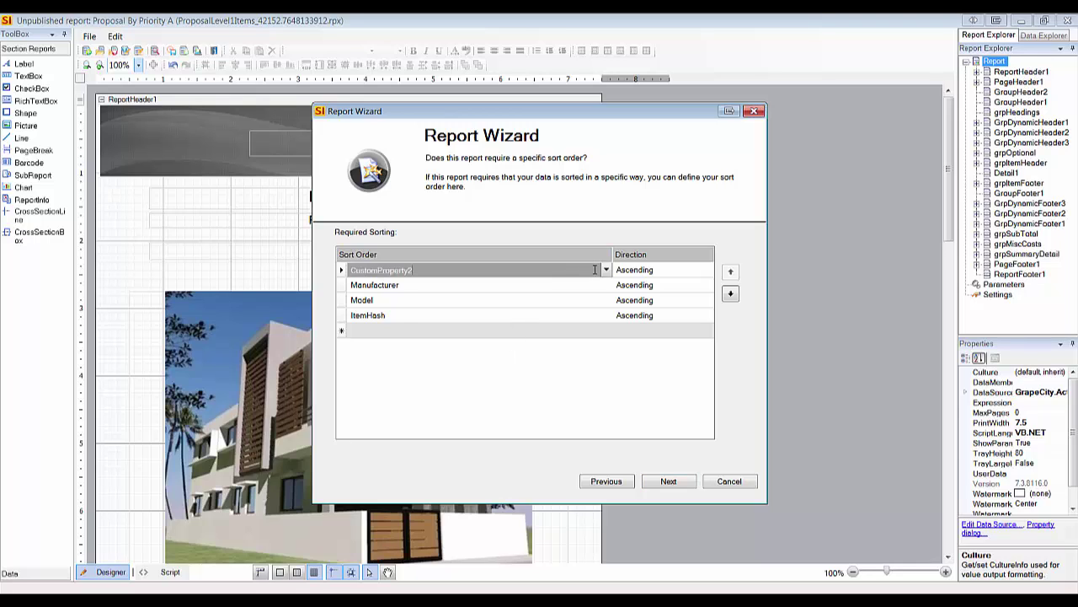
{"action": "left_click", "coordinate": [606, 270]}
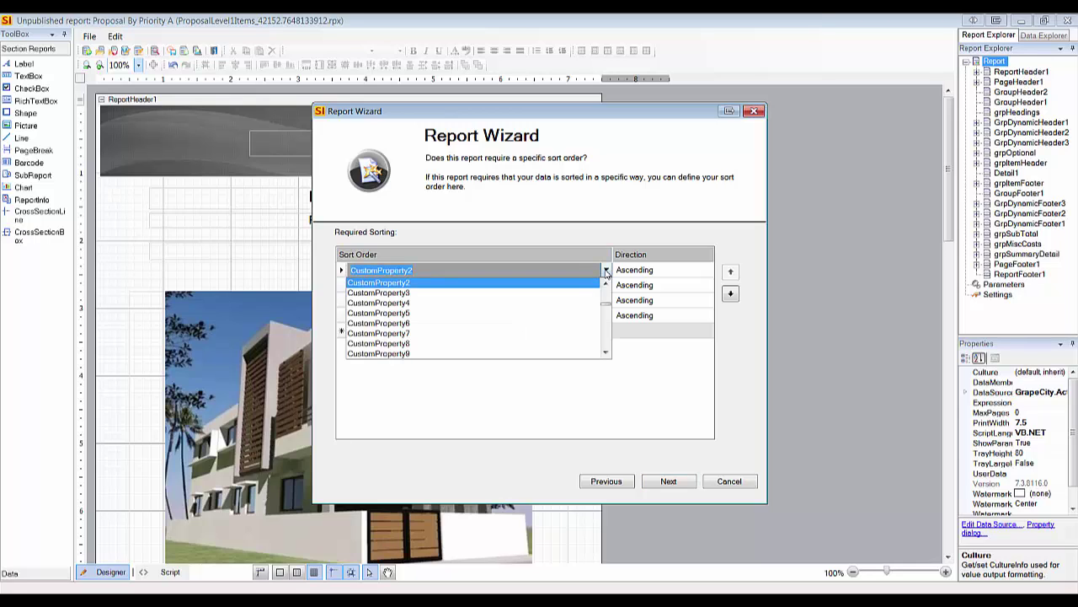
{"action": "left_click", "coordinate": [401, 293]}
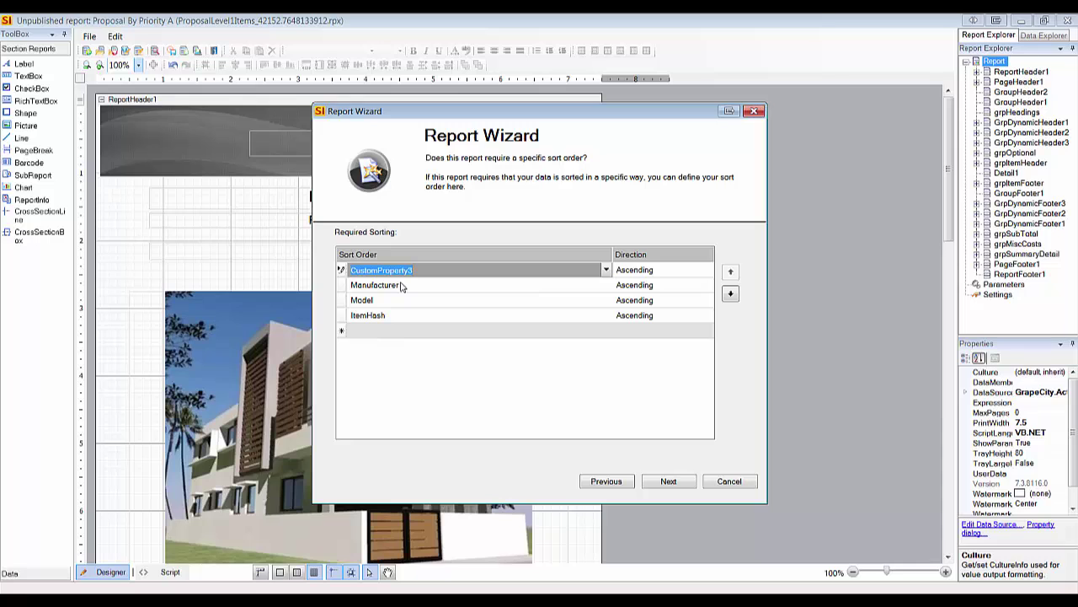
{"action": "left_click", "coordinate": [674, 487]}
{"action": "left_click", "coordinate": [674, 487]}
{"action": "left_click", "coordinate": [674, 487]}
{"action": "left_click", "coordinate": [674, 487]}
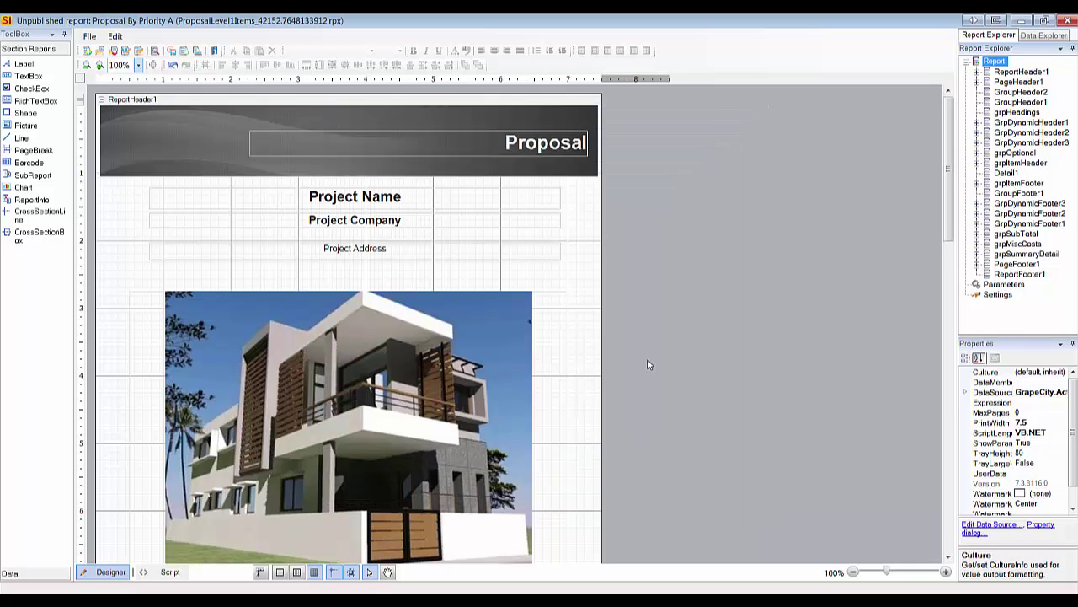